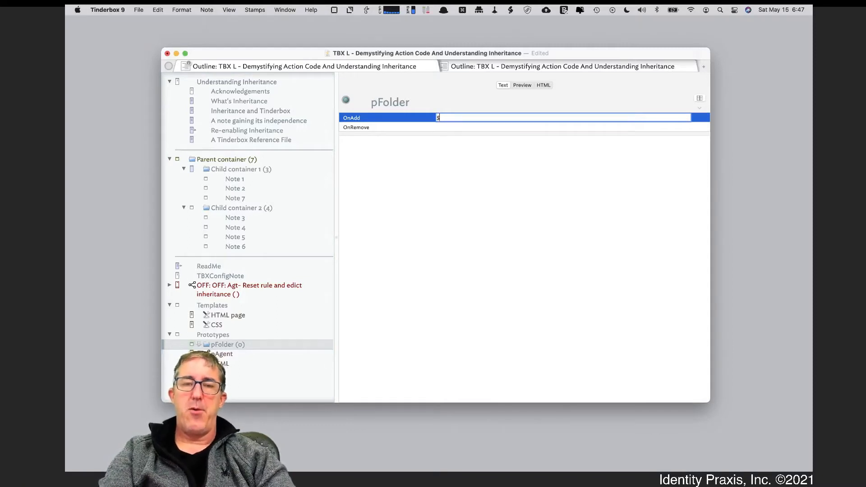
Set the OnAdd action of the pFolder prototype to $Color="green";.
type("$Color=\"green\"")
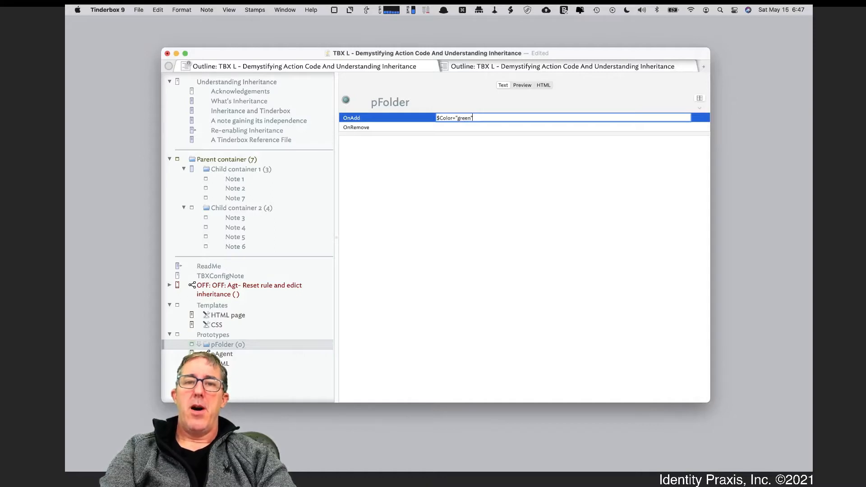
type(";")
key("Return")
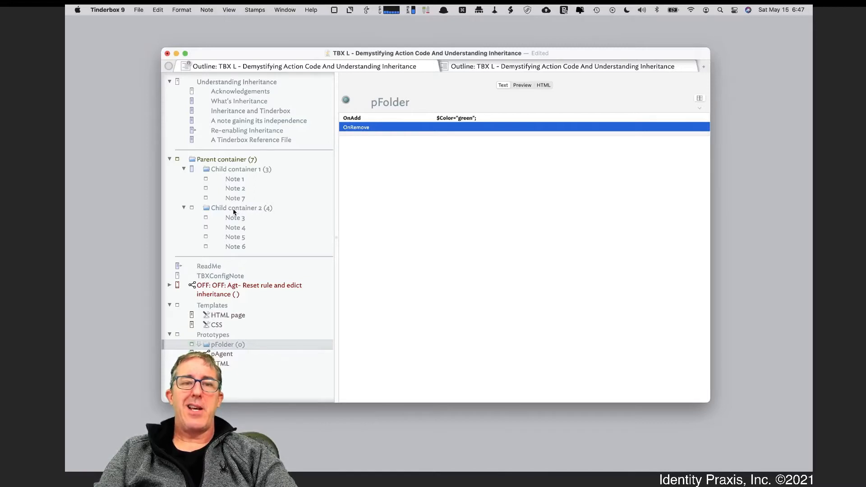
Check the prototype assigned to Child container 2 and the OnAdd action in both child containers.
left_click(191, 209)
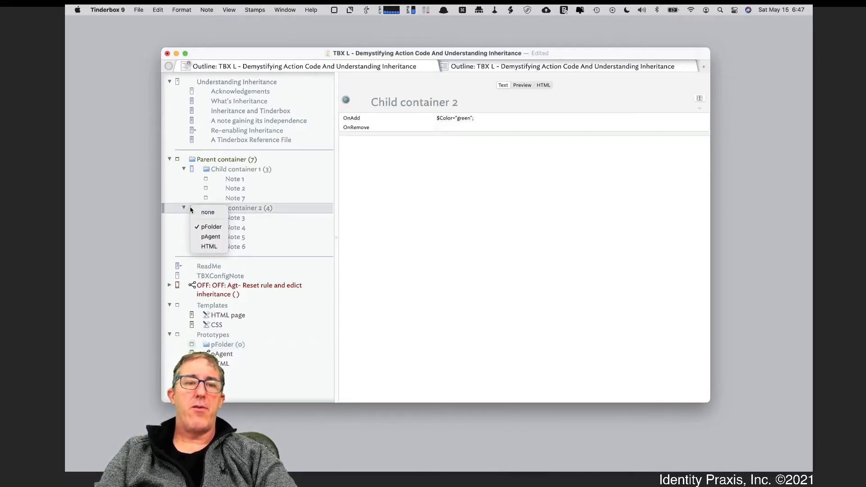
left_click(255, 211)
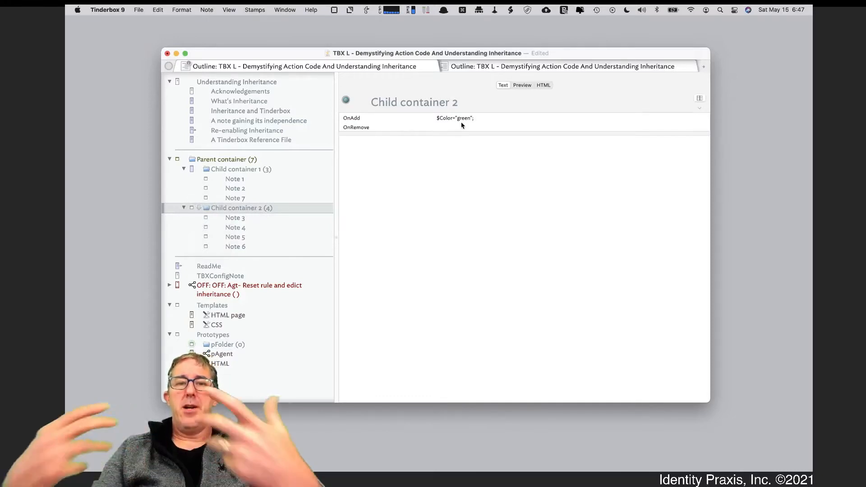
left_click(264, 169)
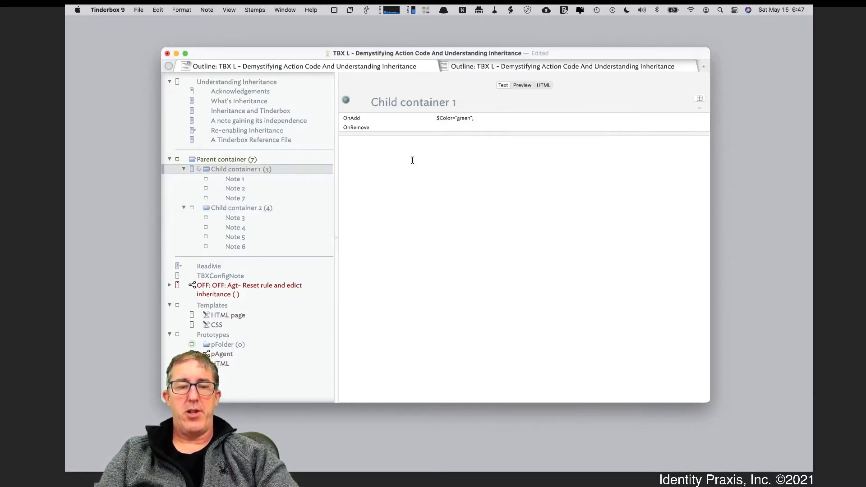
Add a note named "Note 8" inside Child container 1.
key("Return")
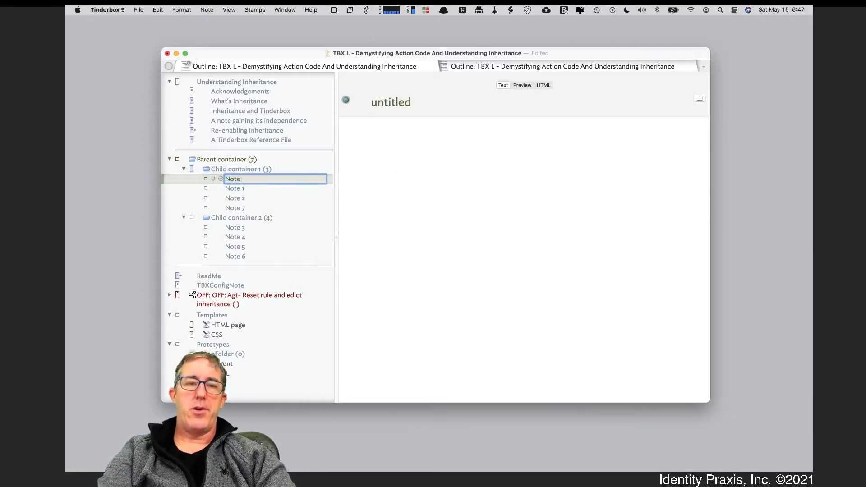
type("Note 8")
key("Return")
left_click(284, 189)
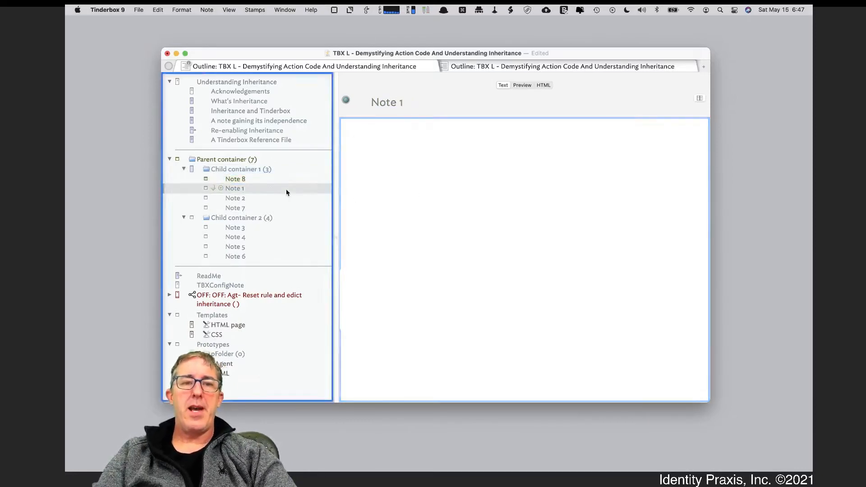
Compare Note 8 with Note 1, and review the OnAdd action in Child container 1 and the pFolder prototype.
left_click(257, 180)
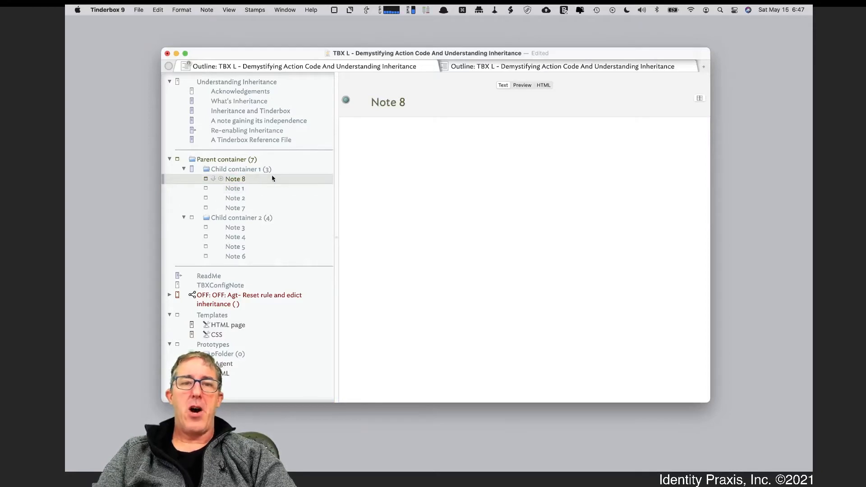
left_click(250, 189)
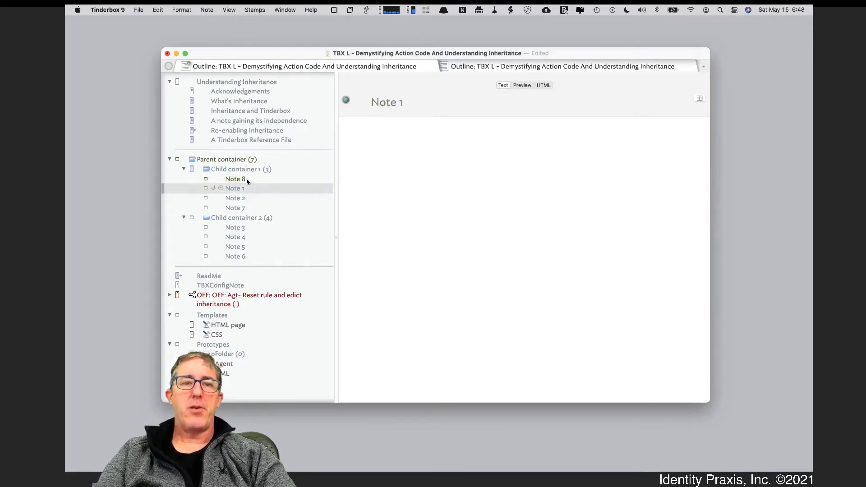
left_click(250, 182)
left_click(250, 171)
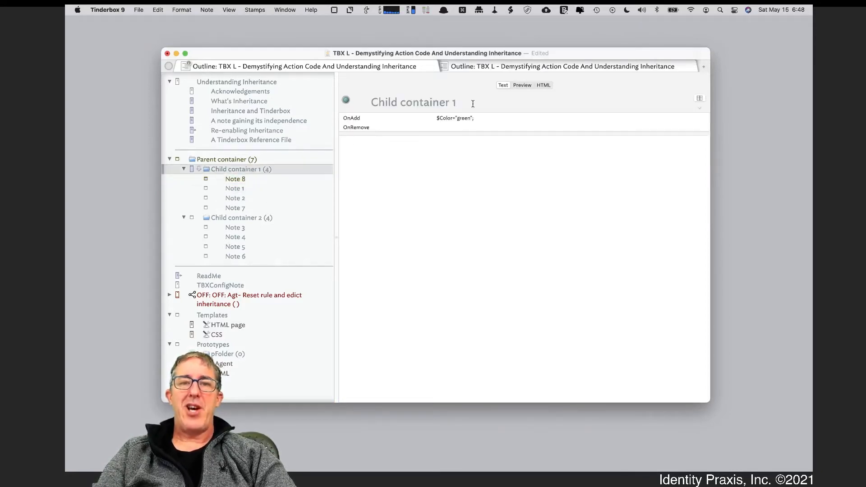
left_click(267, 180)
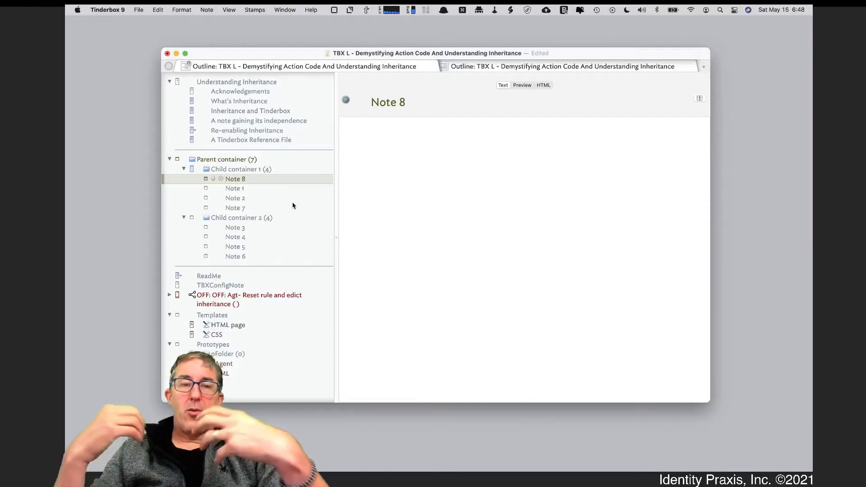
left_click(213, 357)
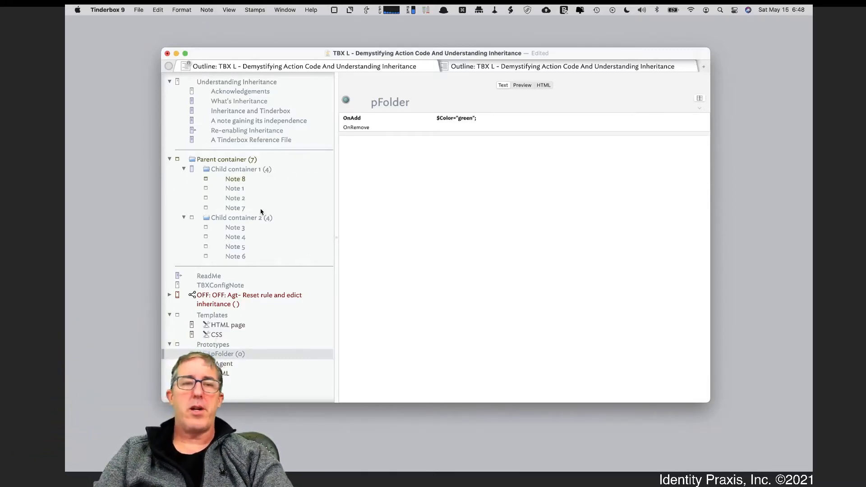
Read the rendered previews of the notes "What's Inheritance" and "Inheritance and Tinderbox".
left_click(273, 102)
left_click(523, 85)
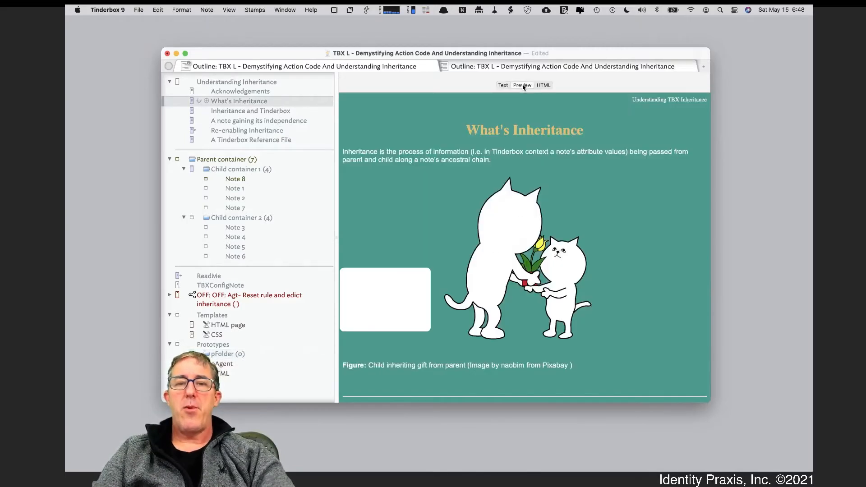
left_click(327, 112)
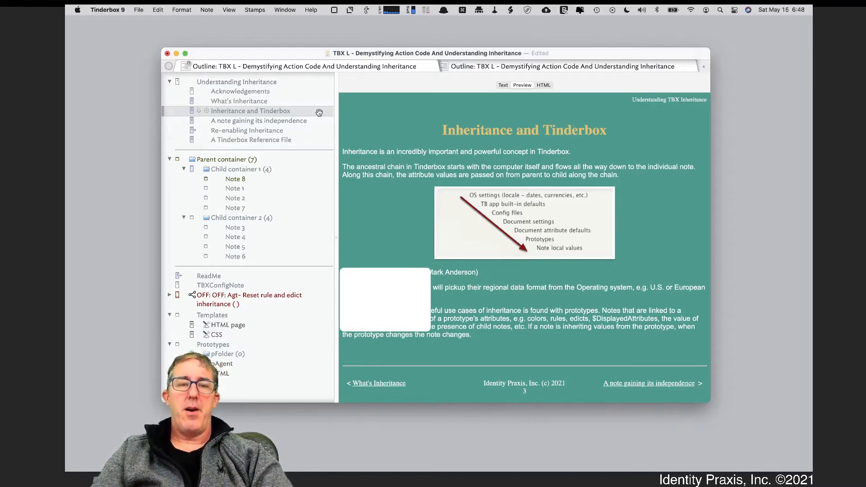
Add a new attribute named Type, with the set data type, to the displayed attributes of the pFolder prototype.
left_click(242, 357)
left_click(503, 85)
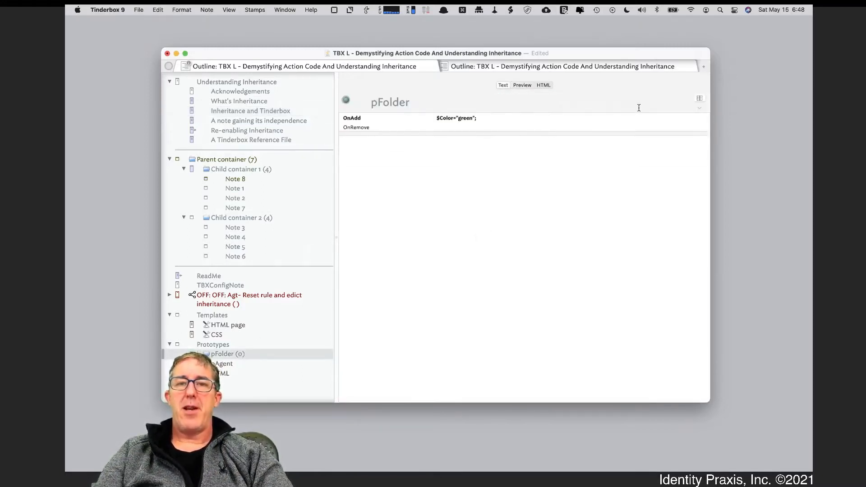
left_click(700, 99)
type("Typ")
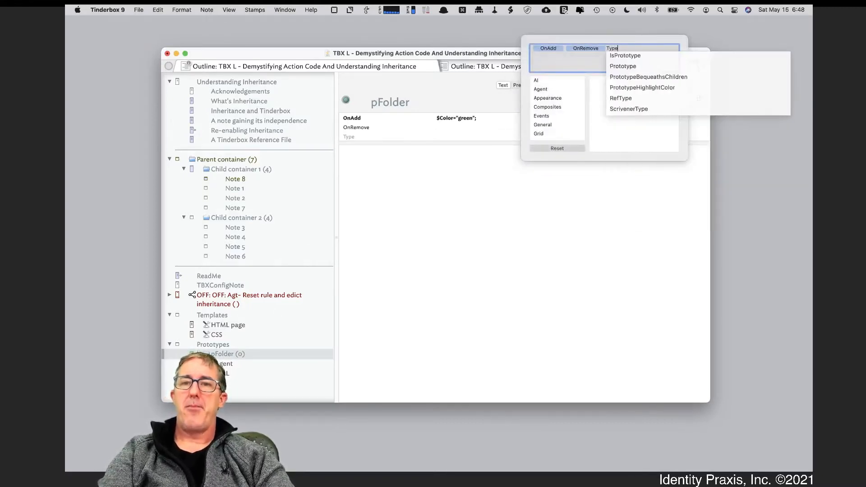
type("e")
key("Return")
left_click(617, 190)
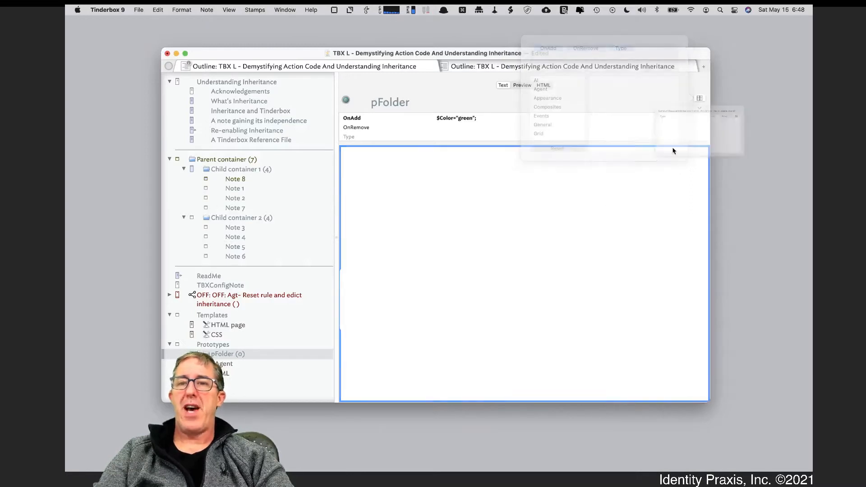
left_click(752, 134)
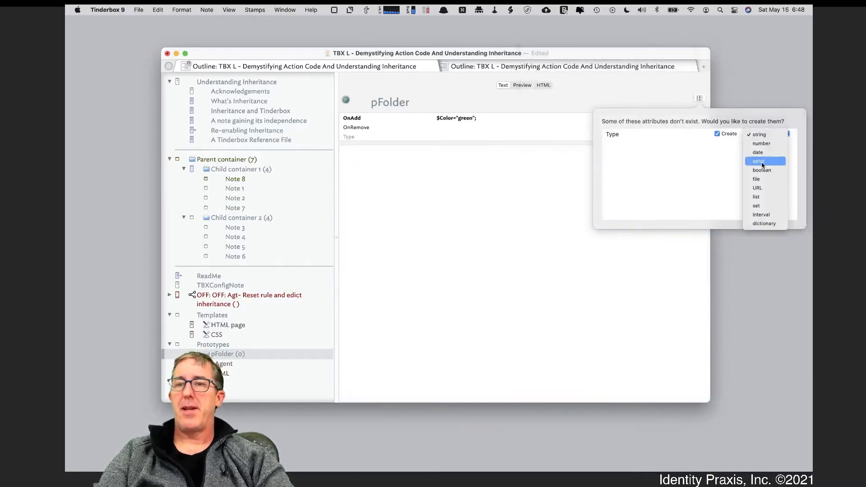
left_click(762, 206)
Set the Type attribute of the pFolder prototype to Folder.
left_click(453, 147)
left_click(453, 137)
type("Fold")
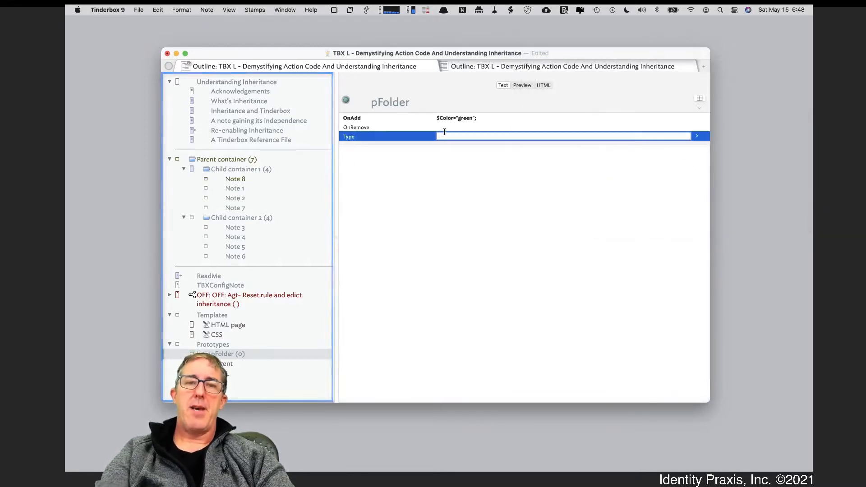
type("er")
key("Return")
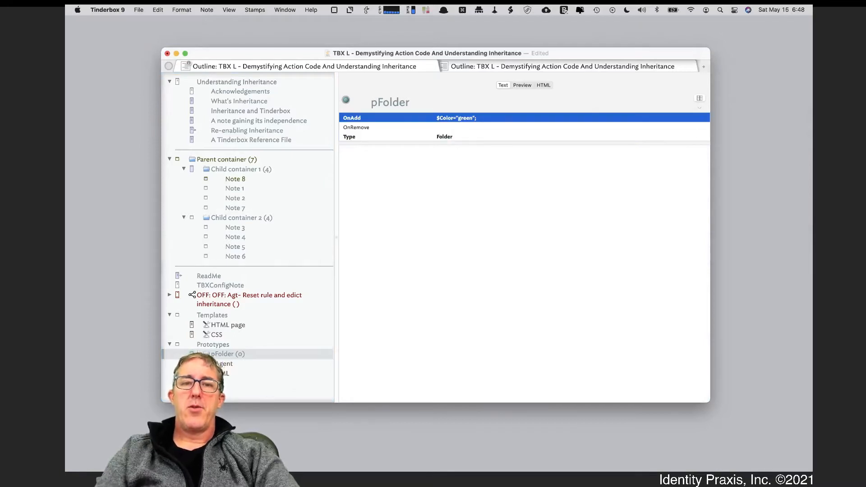
Check the Type attribute on pFolder, Child container 2 and Child container 1.
left_click(349, 137)
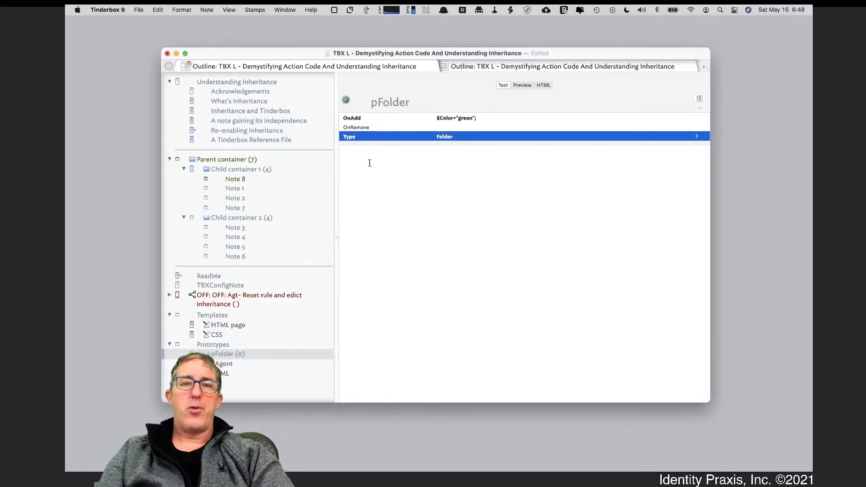
left_click(277, 217)
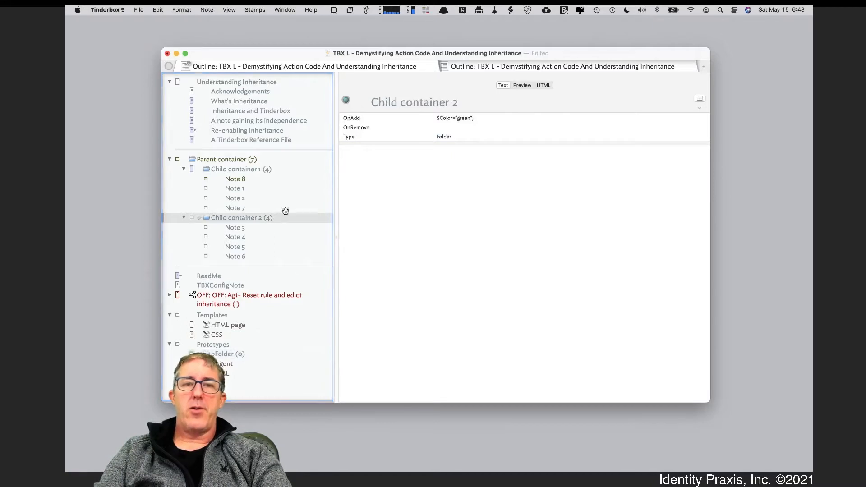
left_click(268, 168)
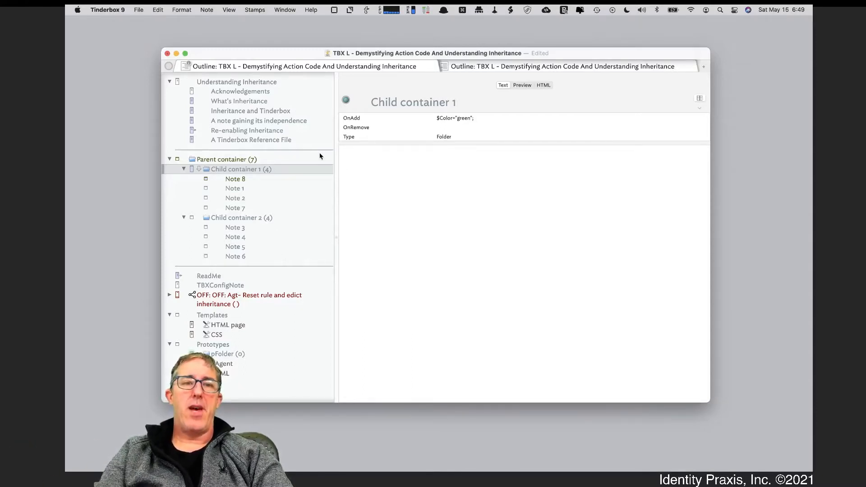
Read the previewed inheritance notes from "What's Inheritance" through the end of "A note gaining its independence".
left_click(279, 102)
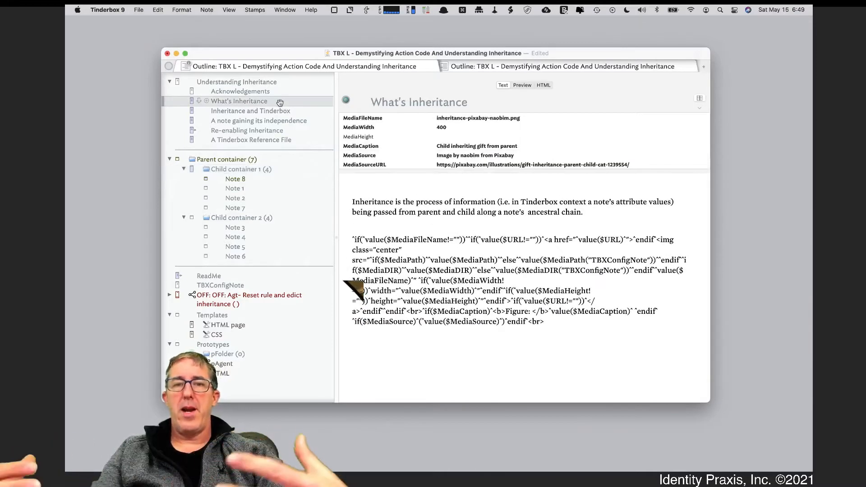
left_click(524, 84)
key("Down")
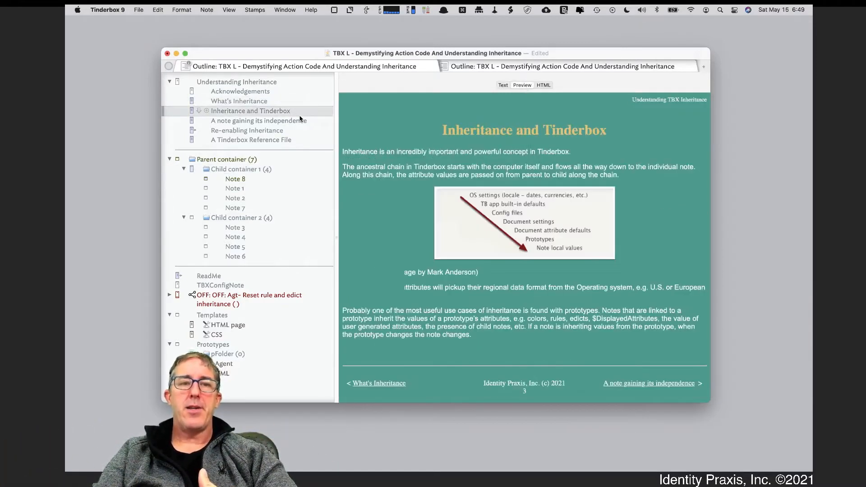
left_click(297, 120)
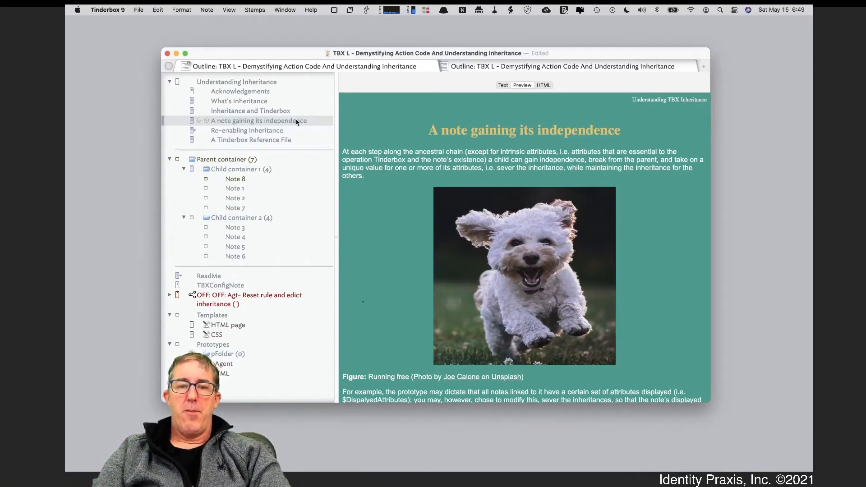
scroll(439, 375, "down", 3)
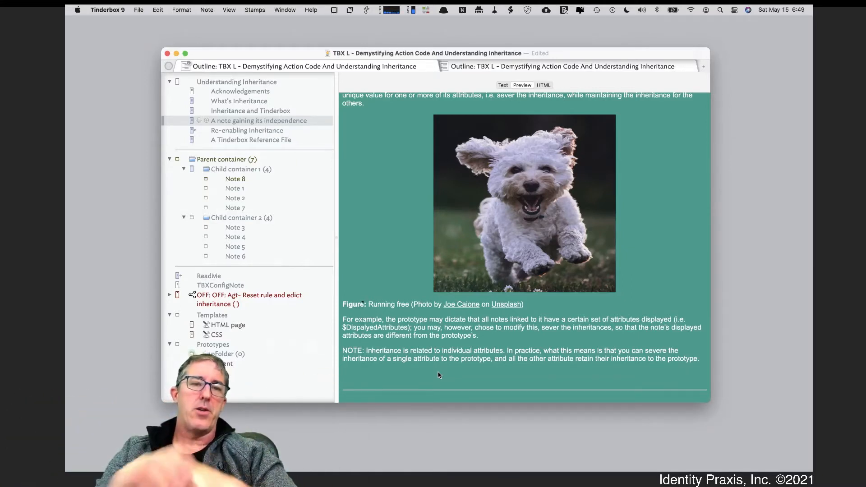
Add the MyString attribute to the displayed attributes of Child container 1 in its text view.
left_click(268, 174)
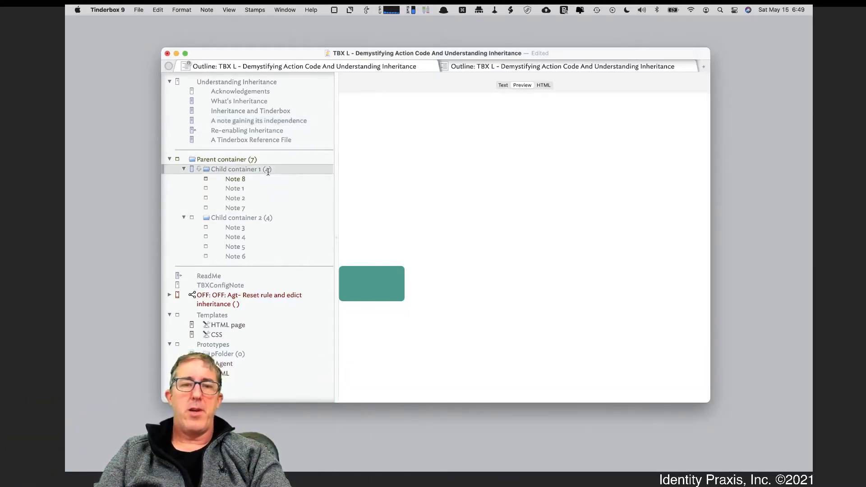
left_click(504, 85)
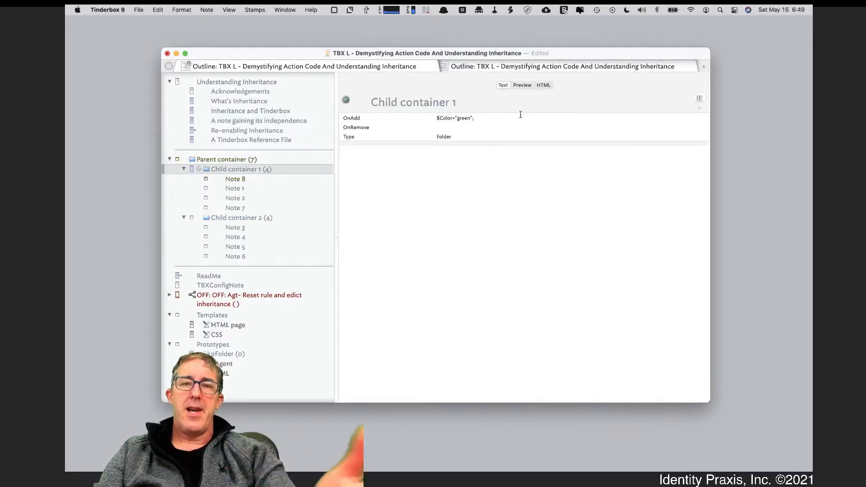
left_click(700, 98)
type("MyStr")
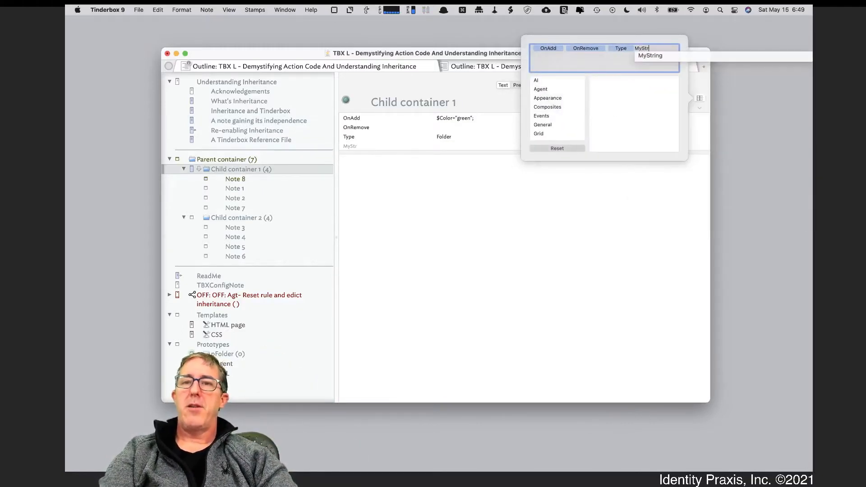
key("Return")
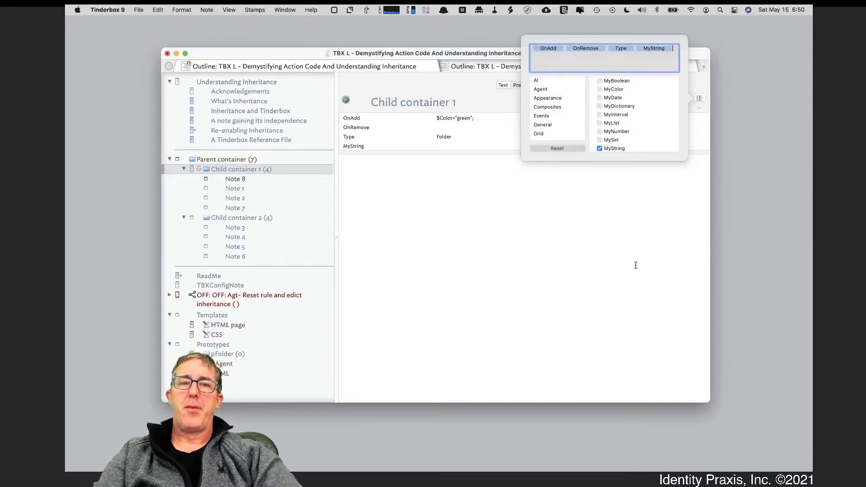
left_click(636, 265)
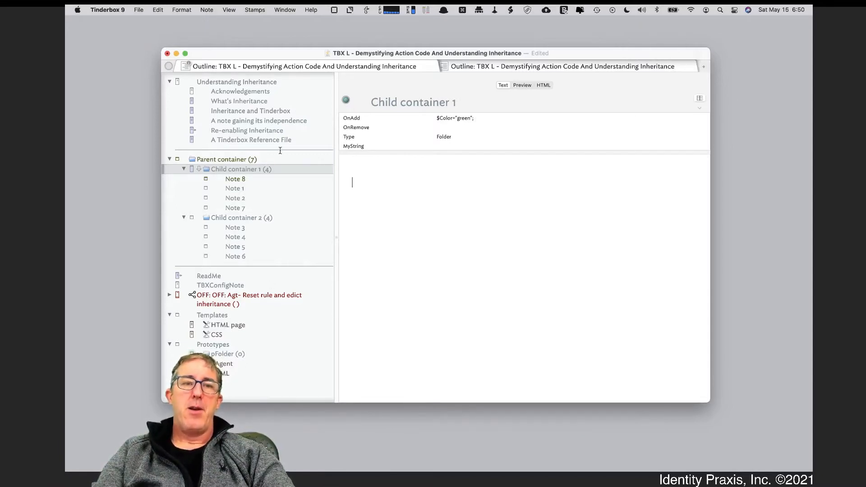
Compare the displayed attributes of Child container 1 with those of Child container 2.
left_click(397, 145)
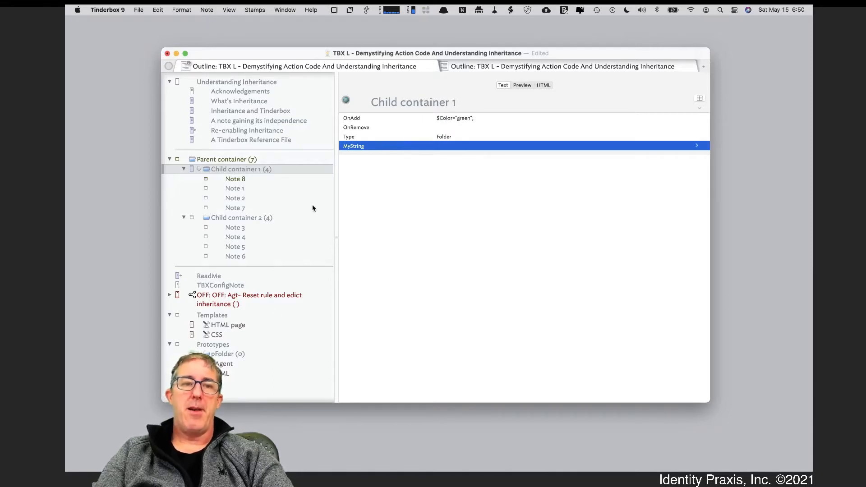
left_click(294, 216)
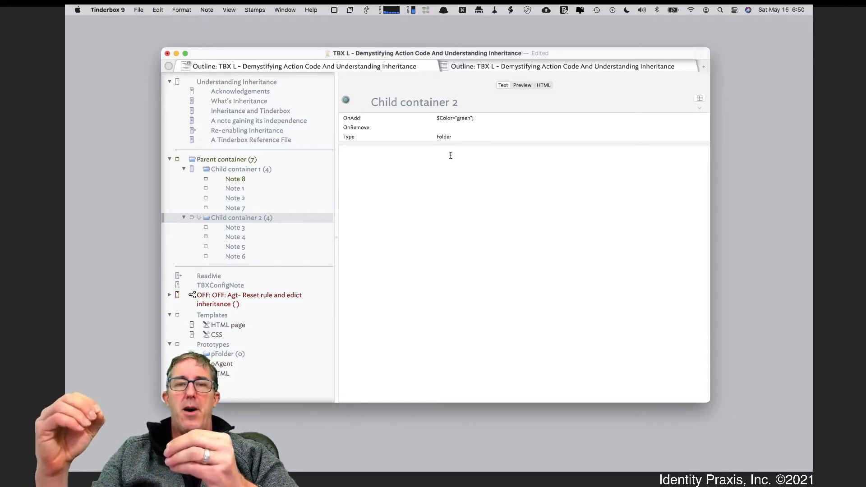
left_click(241, 167)
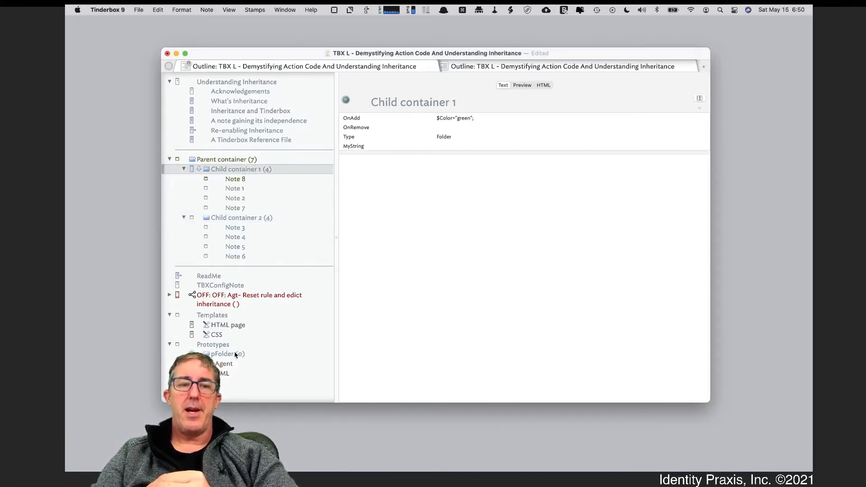
right_click(281, 169)
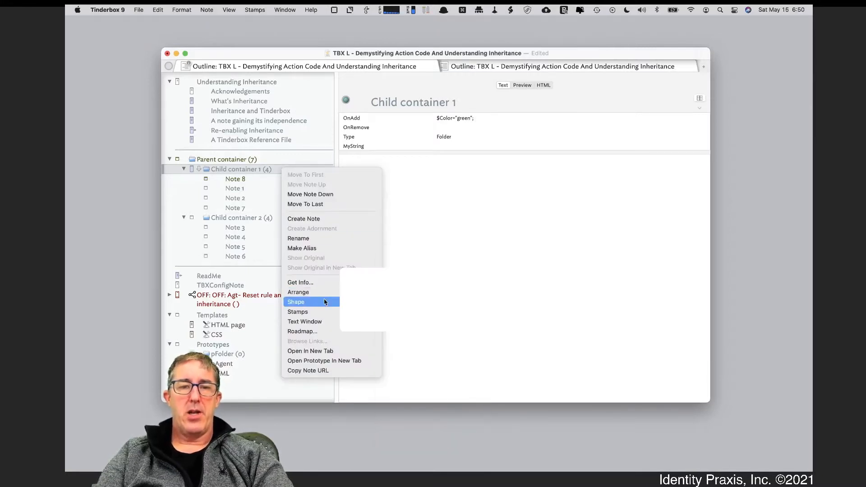
mouse_move(333, 302)
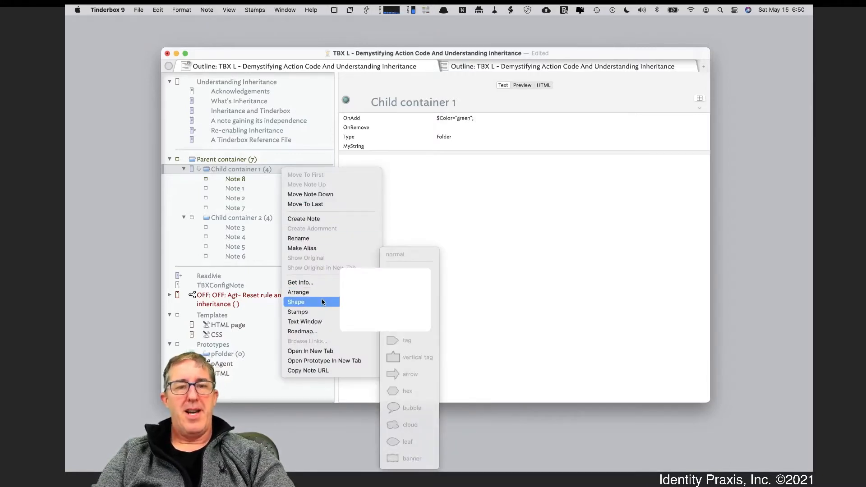
left_click(231, 172)
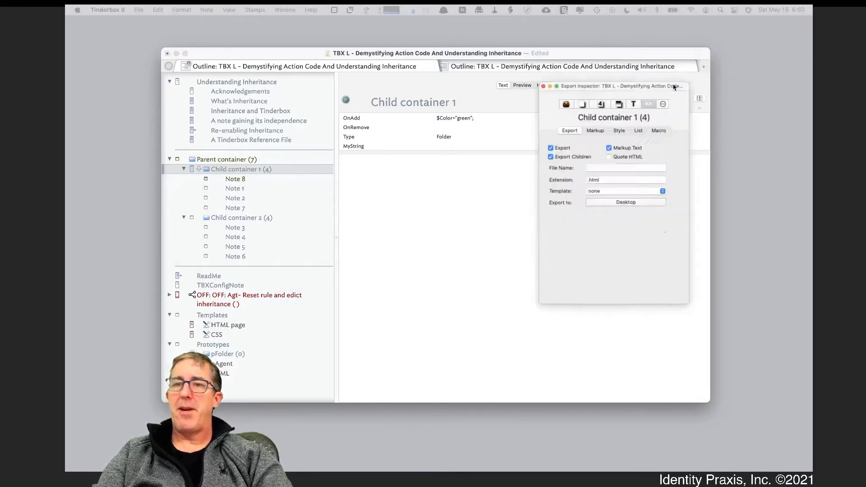
Set the interior color of Child container 1 to bright green in the Appearance Inspector.
left_click_drag(673, 85, 760, 136)
left_click(705, 155)
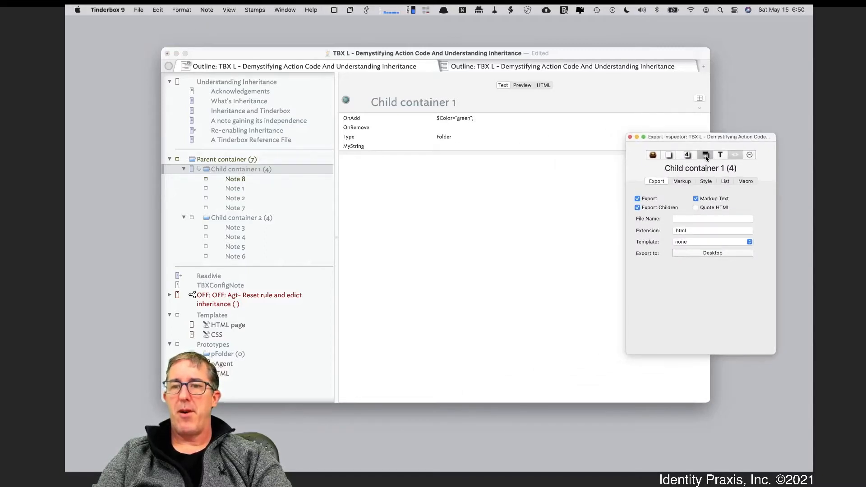
left_click(686, 196)
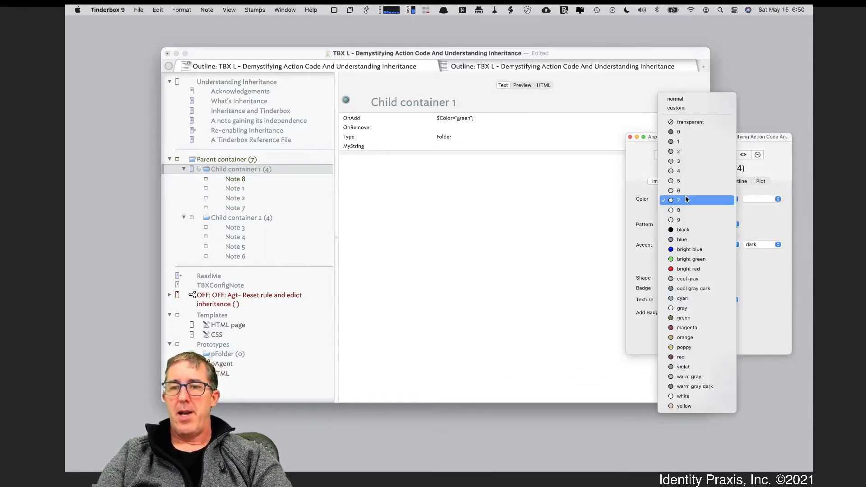
left_click(696, 261)
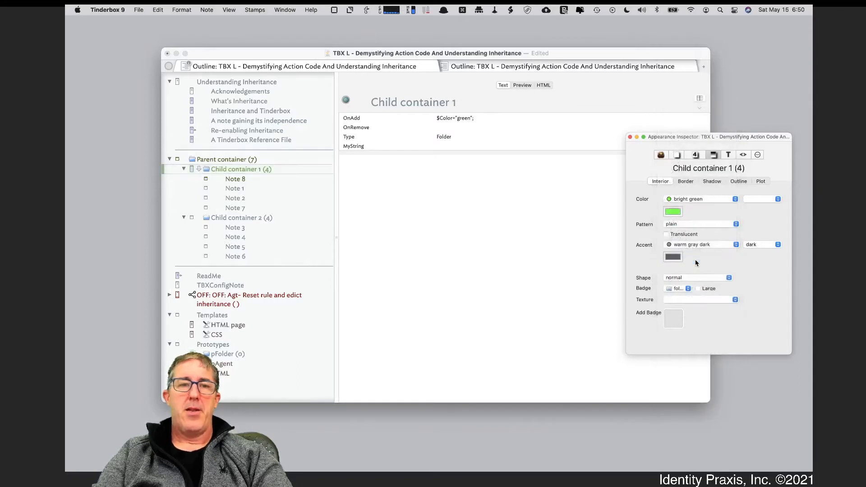
left_click(486, 256)
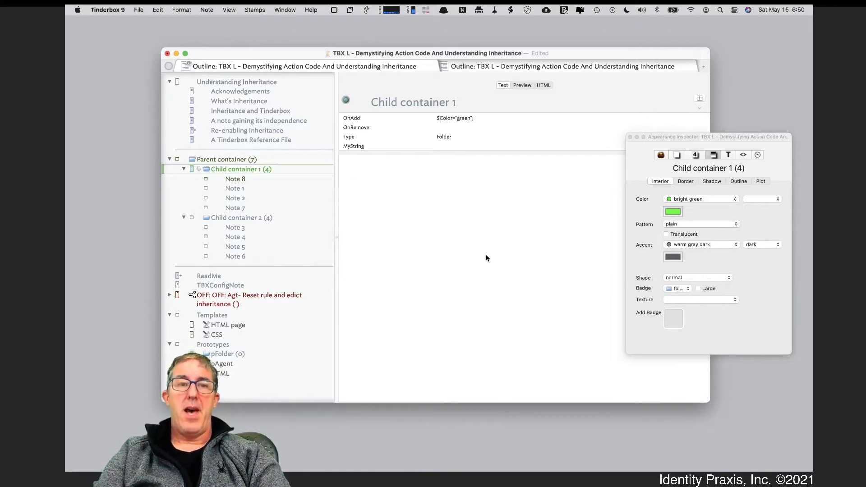
Compare the color of Child container 1 with ReadMe, Note 7, Child container 2 and Note 8.
left_click(289, 275)
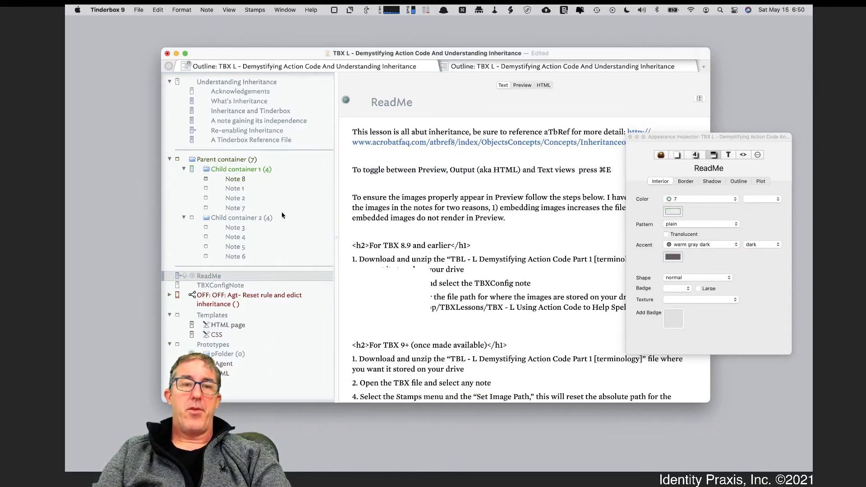
left_click(281, 210)
left_click(280, 221)
left_click(273, 179)
left_click(273, 169)
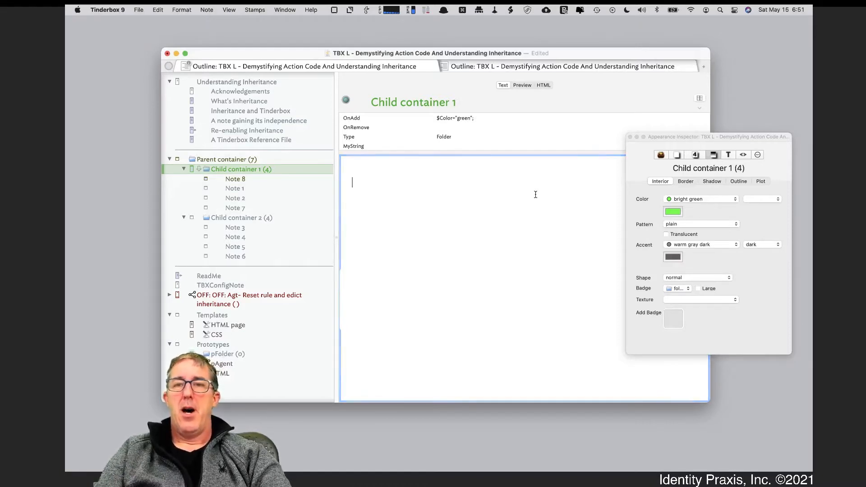
Examine the edict code of Child container 1 and its inheritance status in the Action Inspector.
left_click_drag(662, 138, 674, 165)
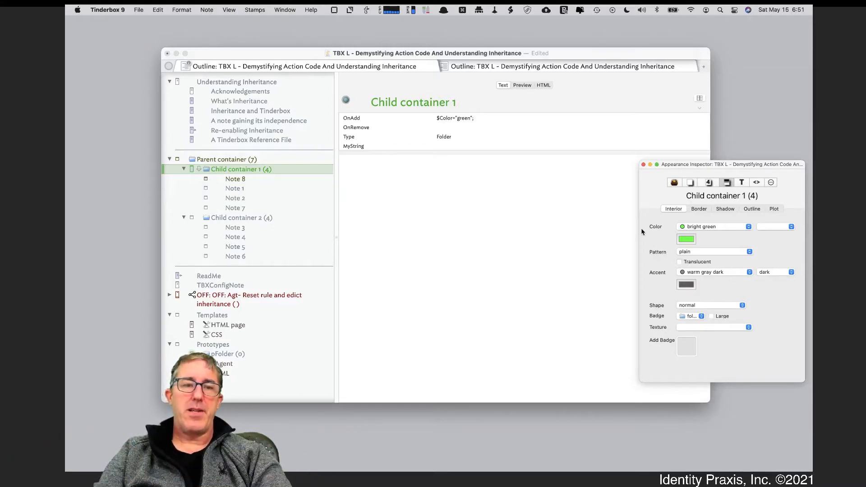
left_click(771, 183)
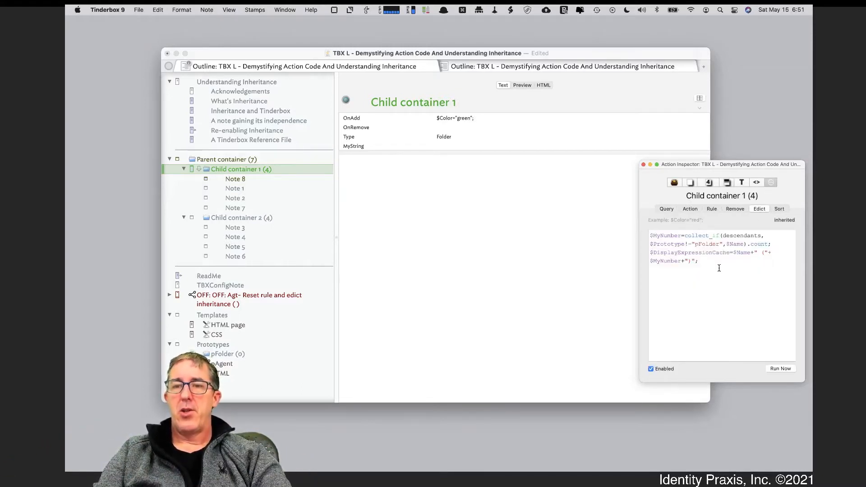
left_click_drag(704, 282, 644, 232)
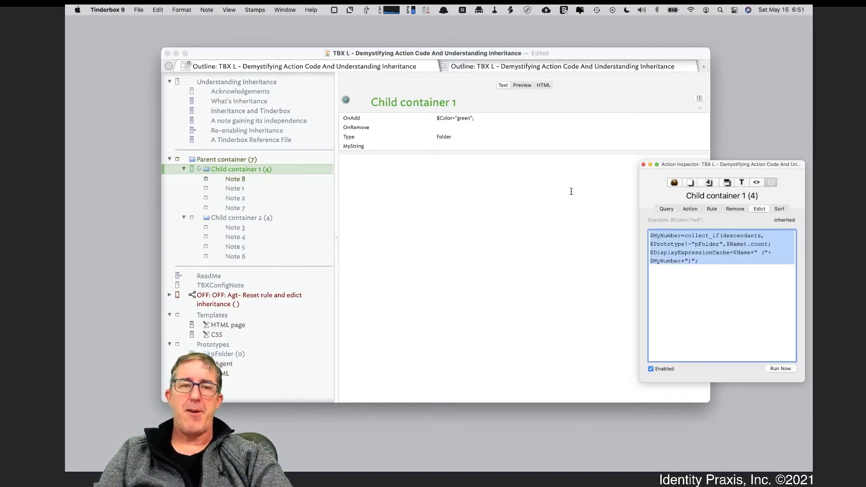
left_click(461, 191)
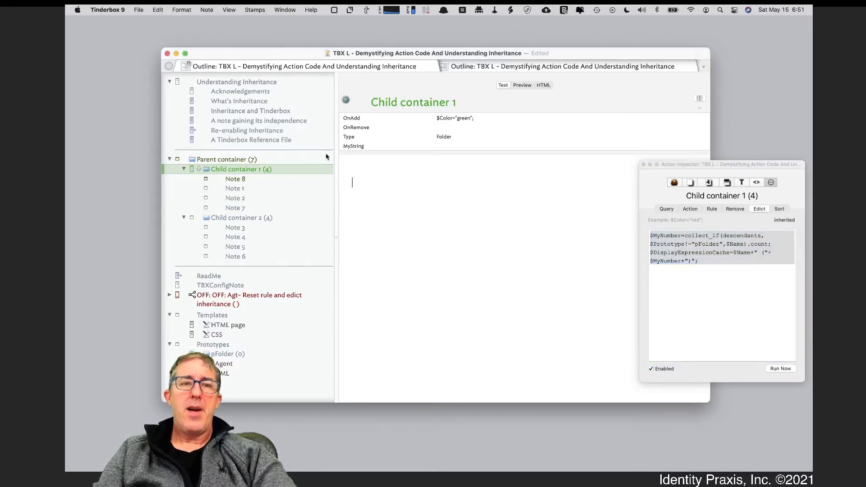
Read the previewed note "A note gaining its independence" down to the remark on inheritance of individual attributes.
left_click(308, 120)
left_click(522, 86)
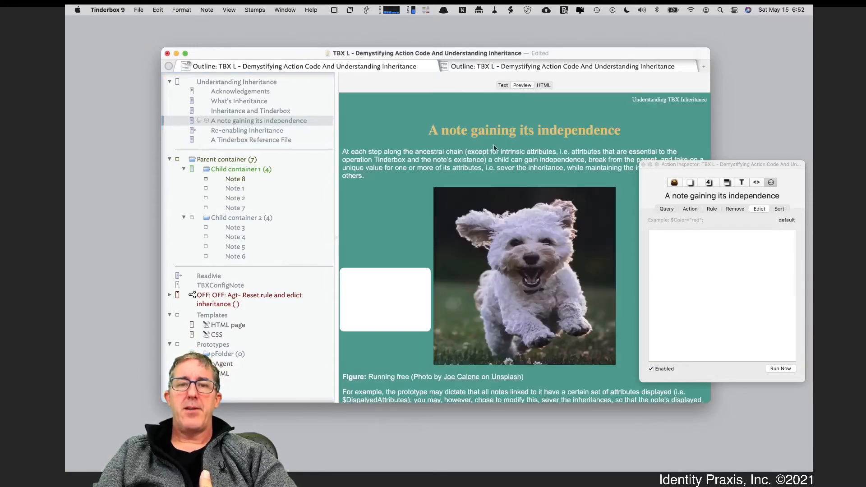
scroll(477, 397, "down", 3)
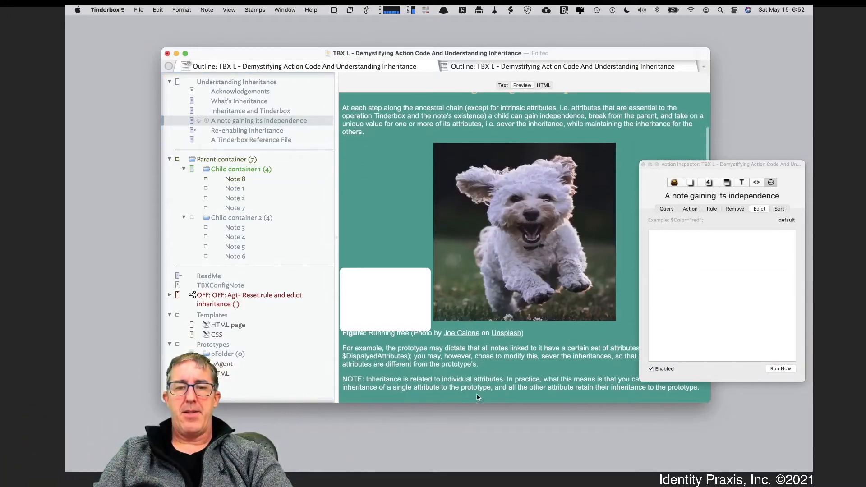
left_click_drag(659, 201, 715, 131)
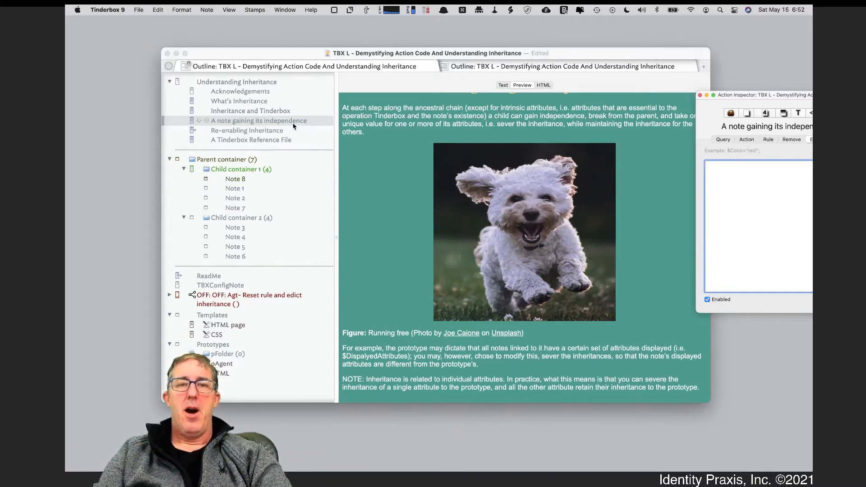
left_click(504, 86)
left_click(504, 85)
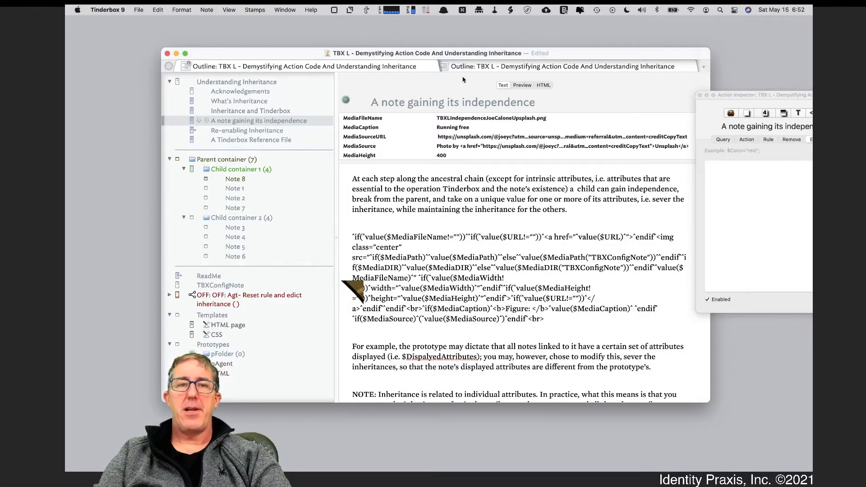
left_click(521, 86)
scroll(586, 270, "down", 5)
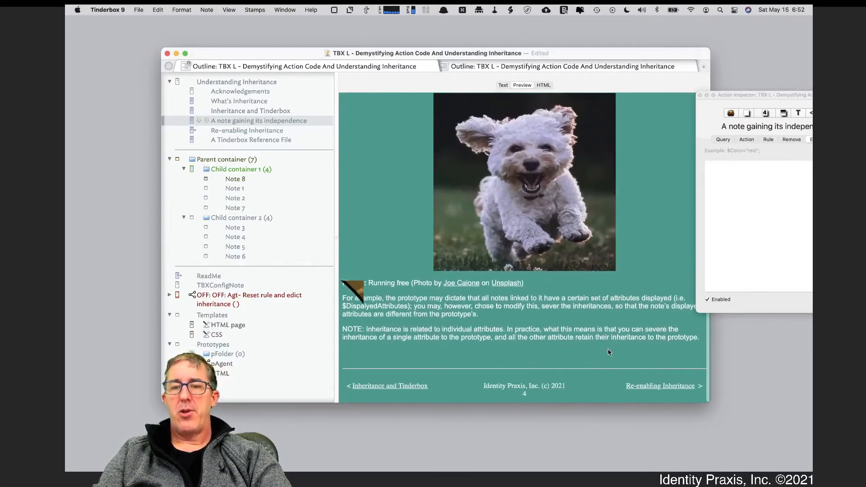
Follow the link to the "Re-enabling Inheritance" note, read its list of methods, and close the inspector.
left_click(657, 391)
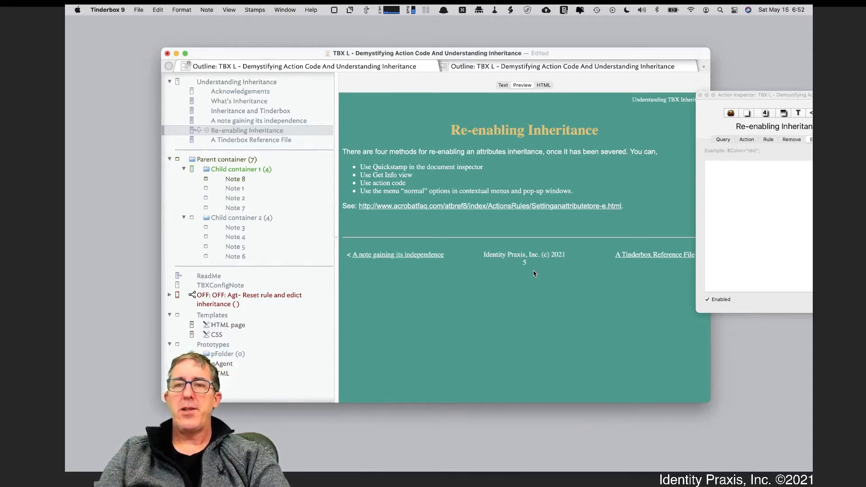
left_click_drag(790, 95, 712, 130)
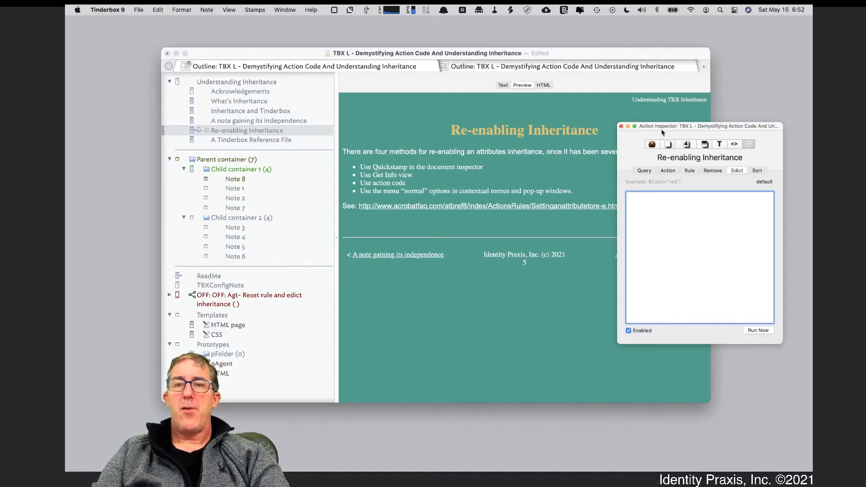
left_click_drag(660, 128, 678, 142)
left_click(638, 140)
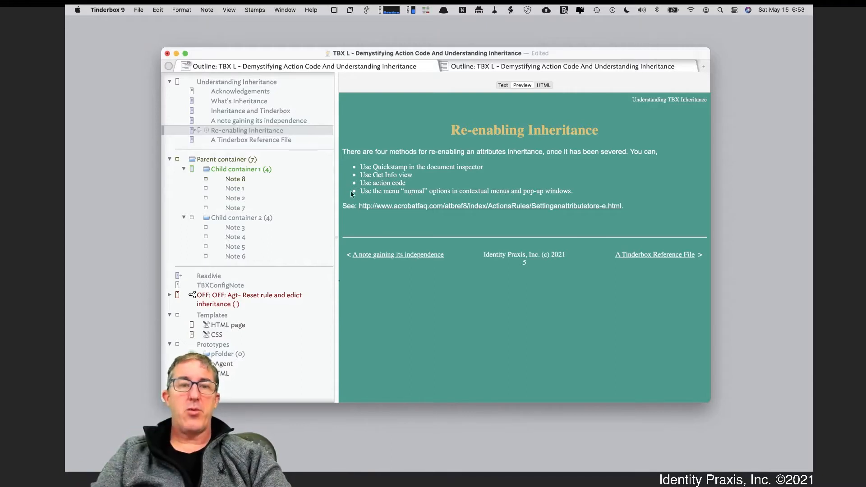
Reopen the inspector and view the Color attribute of "Re-enabling Inheritance" in its Quickstamp and Interior settings.
key("super+3")
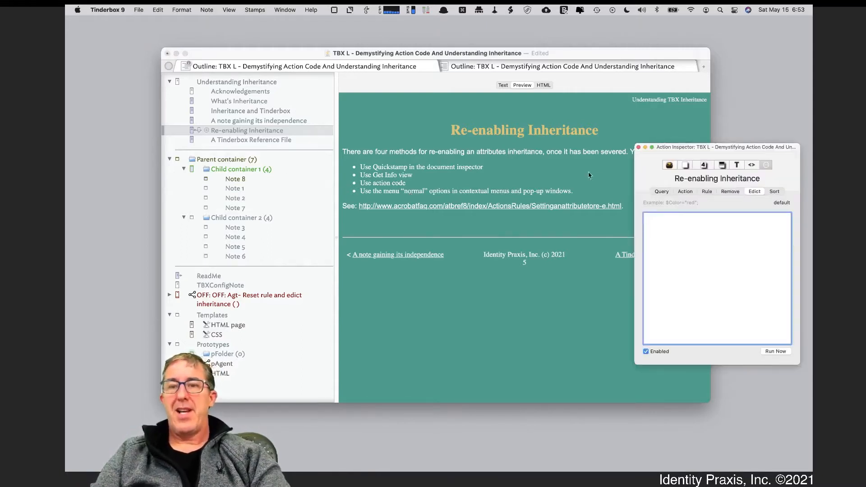
left_click(704, 167)
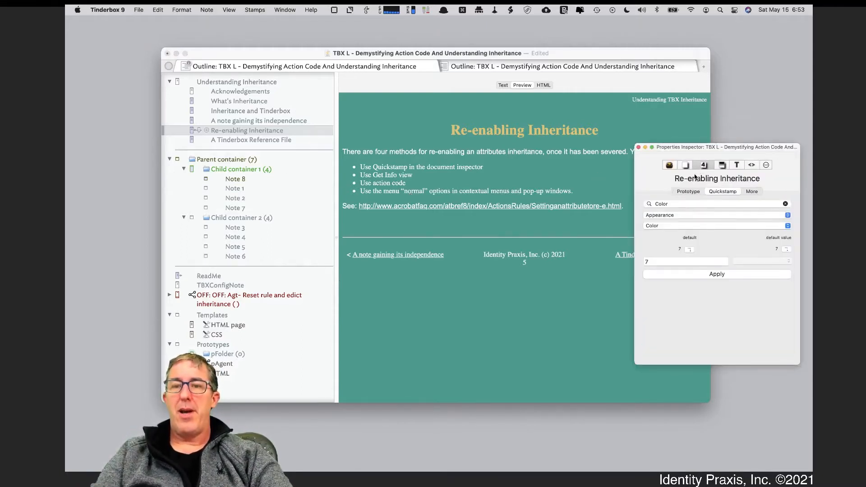
left_click(679, 205)
left_click(723, 166)
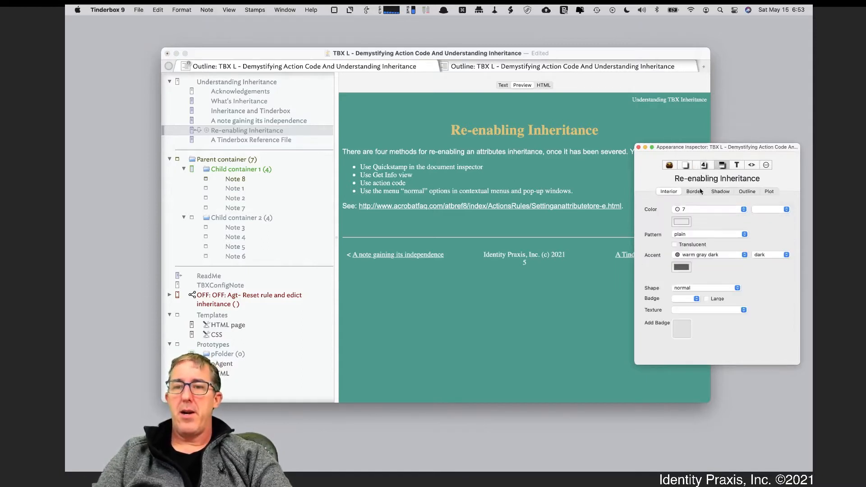
left_click(693, 211)
left_click(693, 212)
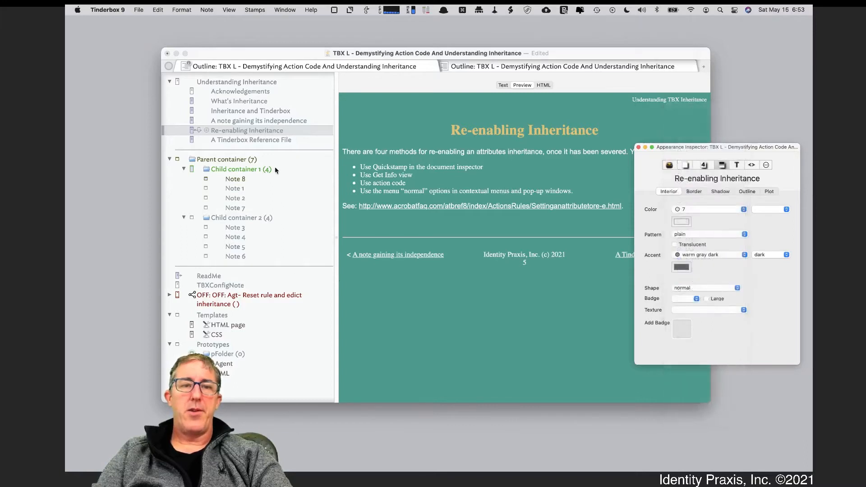
Reset the Color attribute of Child container 1 to its default value with Quickstamp.
left_click(274, 167)
left_click(275, 167)
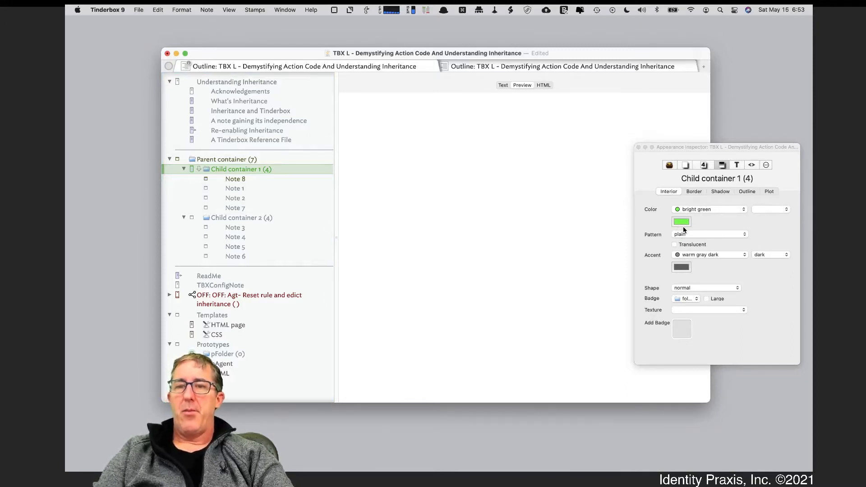
left_click(704, 166)
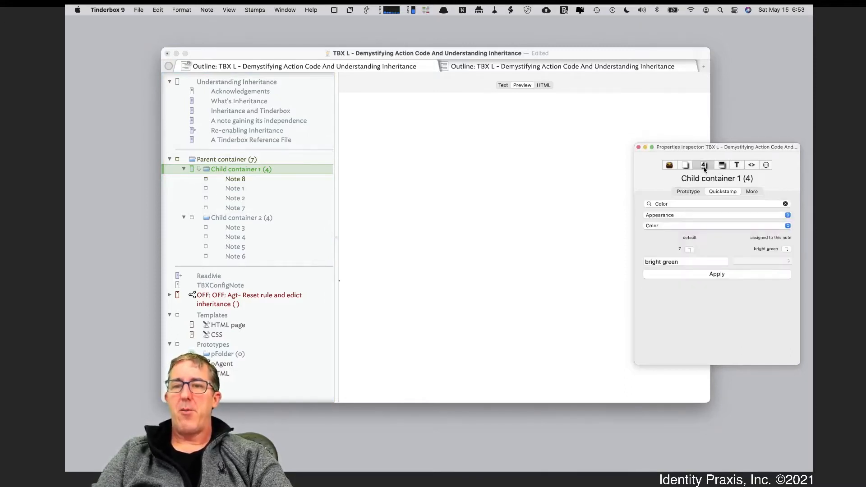
double_click(671, 203)
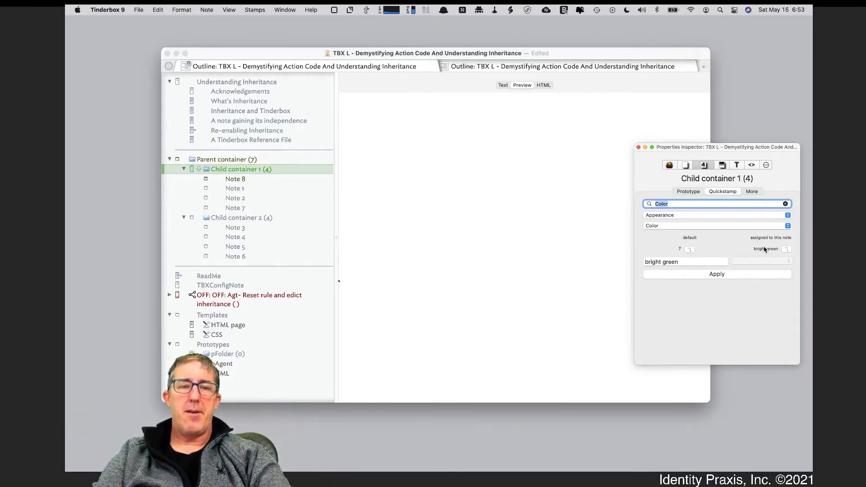
left_click(688, 251)
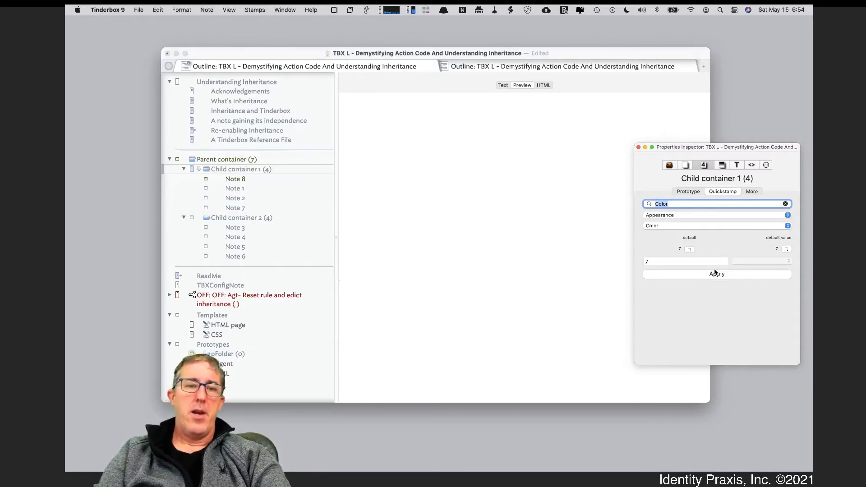
Check the Color attribute of the pFolder prototype and review the ancestral chain in "Inheritance and Tinderbox".
left_click(235, 358)
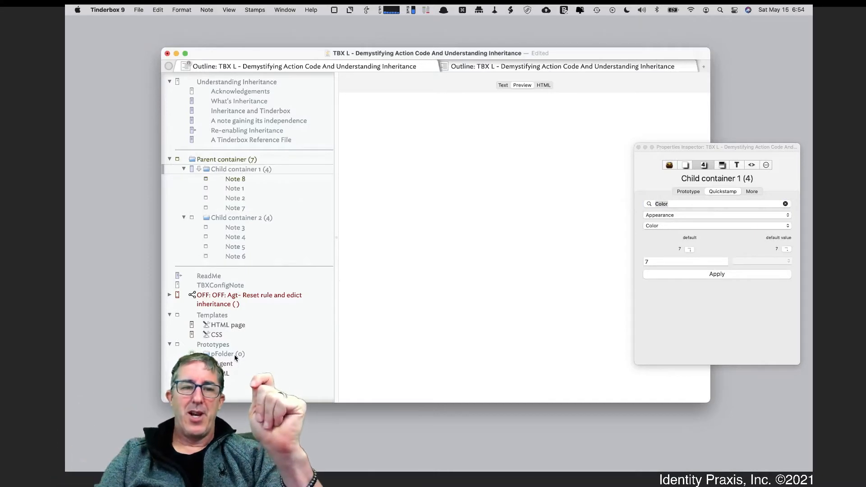
left_click(236, 356)
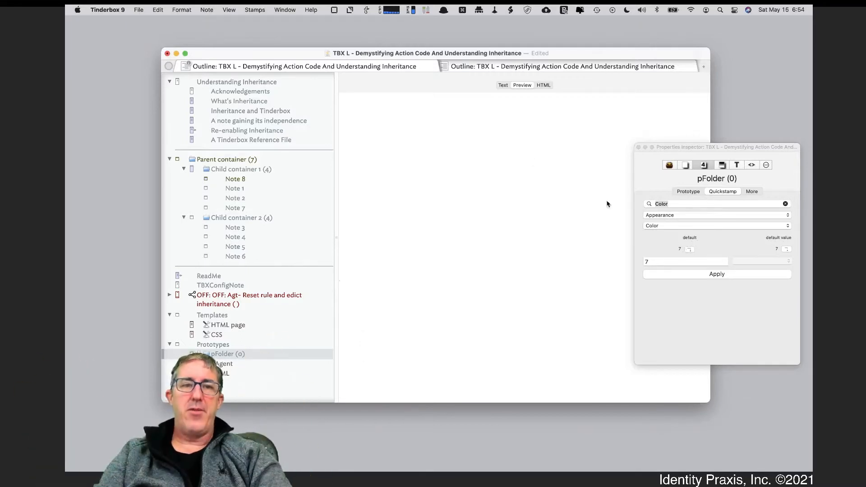
left_click(279, 111)
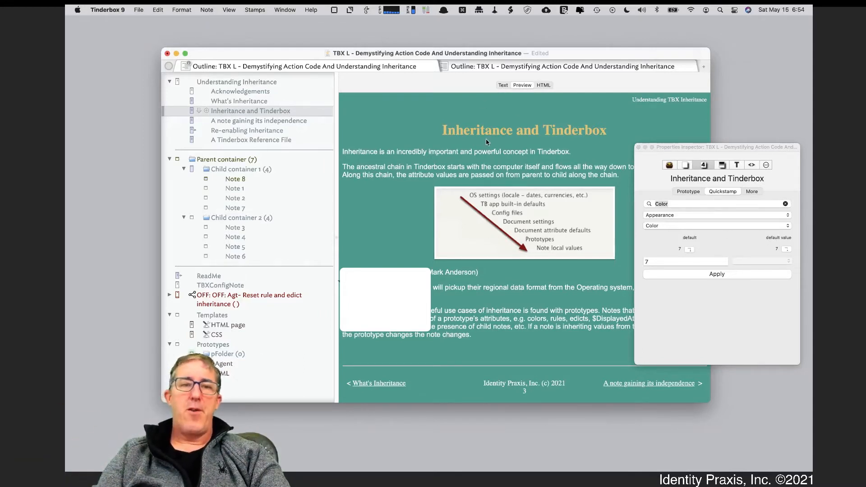
Try cyan as the interior Color of the pFolder prototype, and settle on poppy.
left_click(231, 355)
left_click(504, 86)
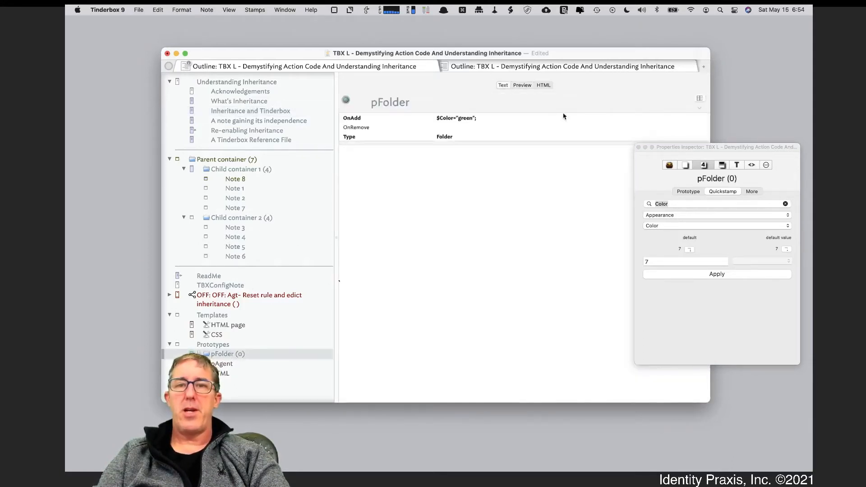
left_click(720, 166)
left_click(721, 165)
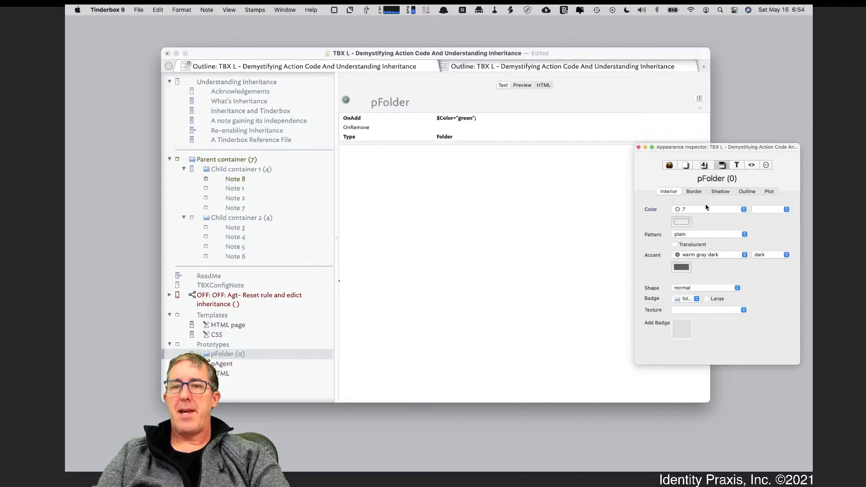
left_click(707, 209)
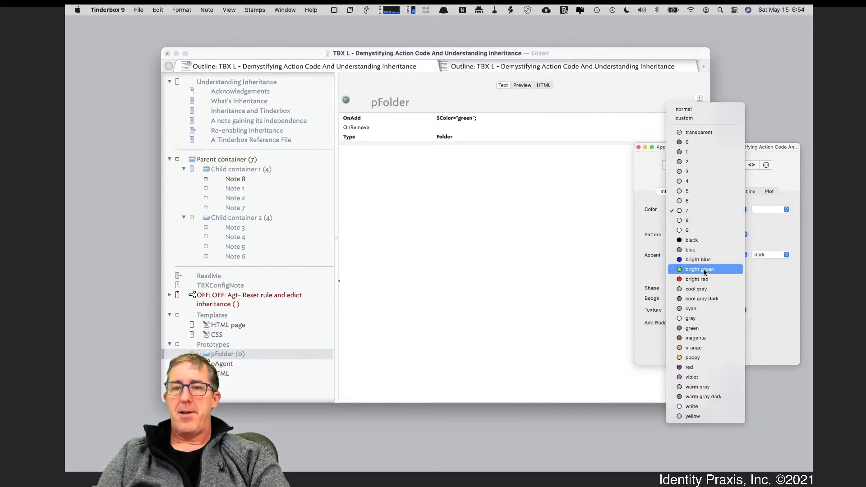
left_click(702, 311)
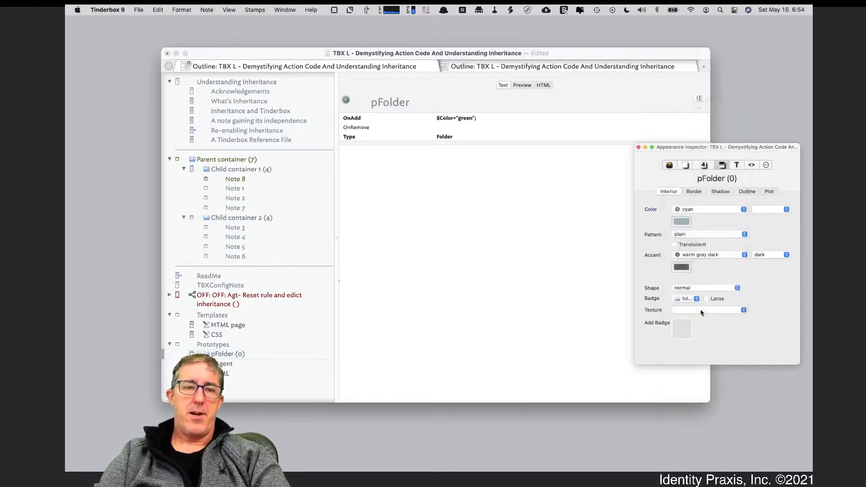
left_click(707, 209)
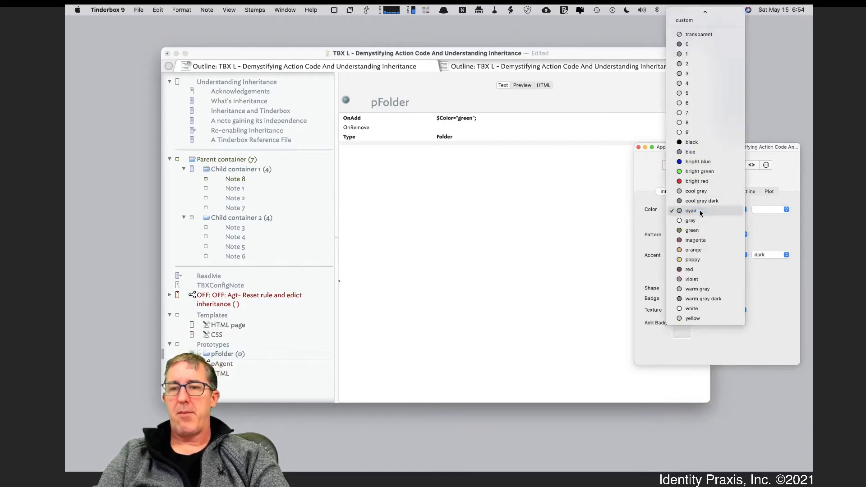
left_click(703, 259)
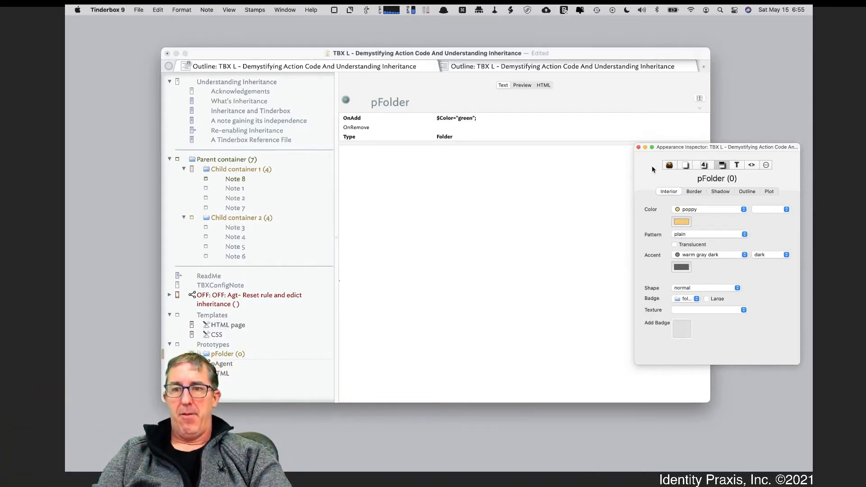
Check the Color attribute in Quickstamp for pFolder, Child container 2 and Child container 1.
left_click(702, 166)
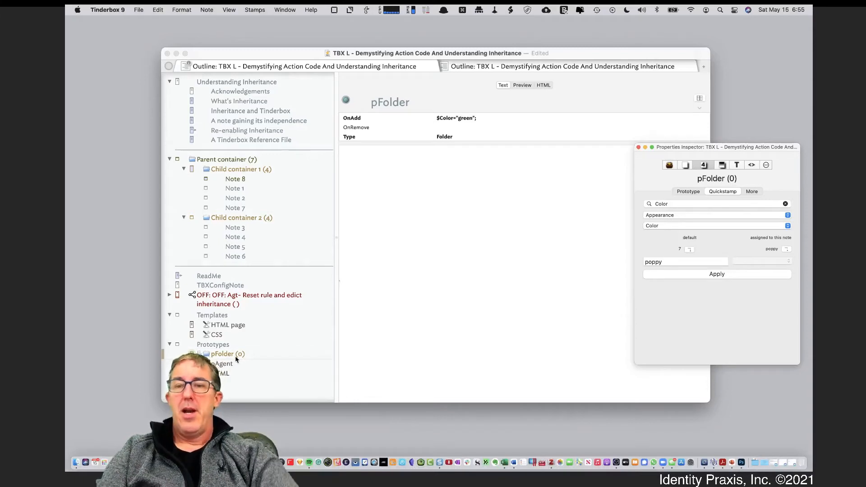
left_click(255, 221)
left_click(255, 221)
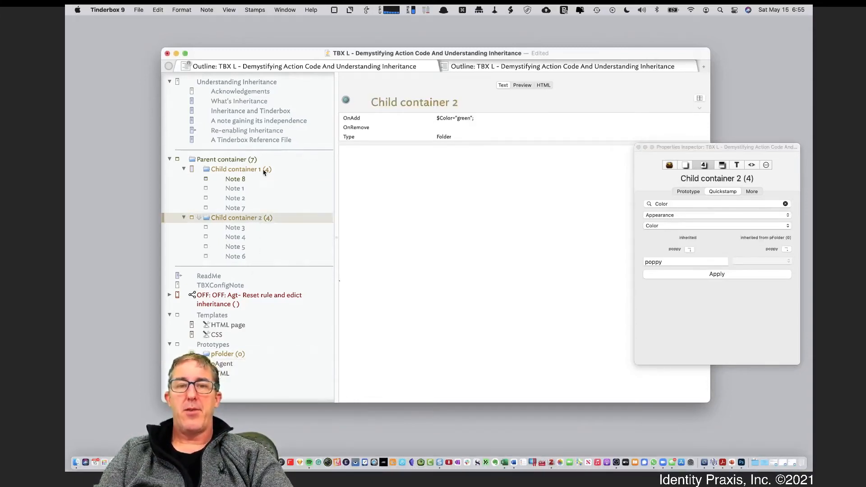
left_click(264, 172)
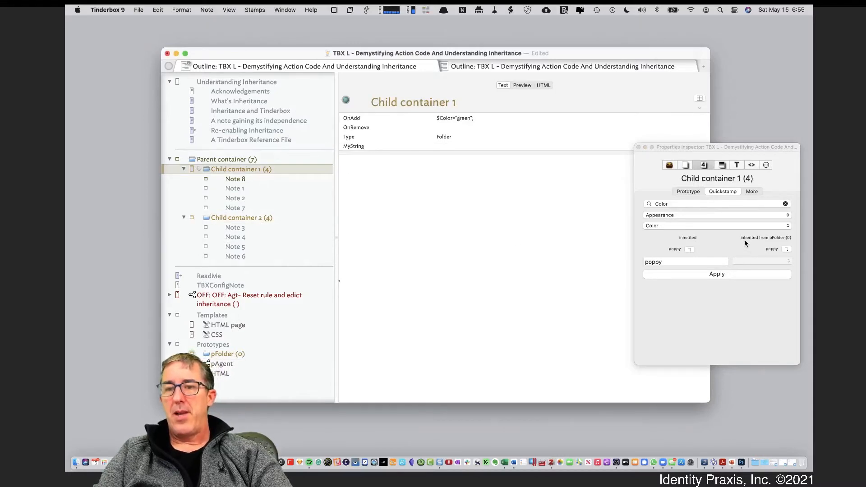
Break the Color inheritance of Child container 1 by setting its interior color to bright green.
left_click(721, 190)
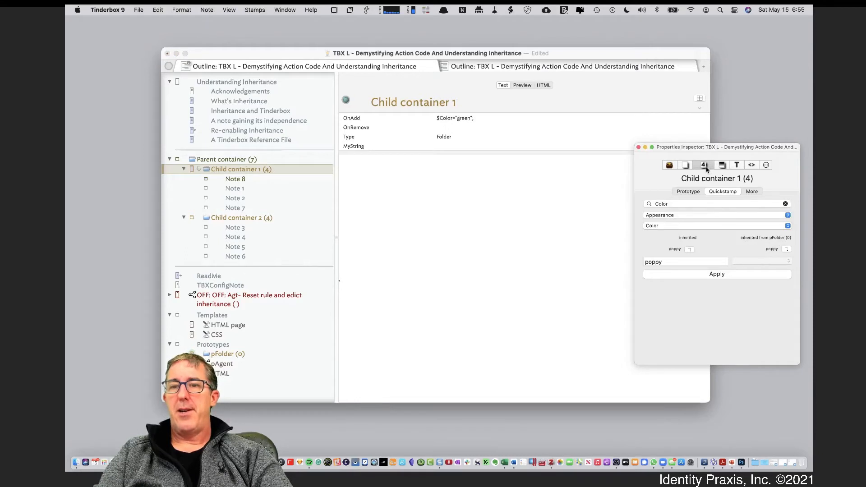
left_click(721, 167)
left_click(716, 207)
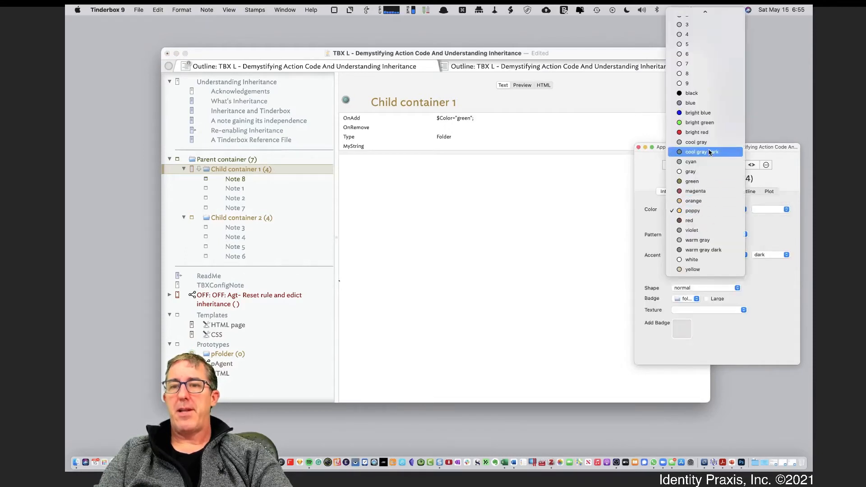
left_click(707, 123)
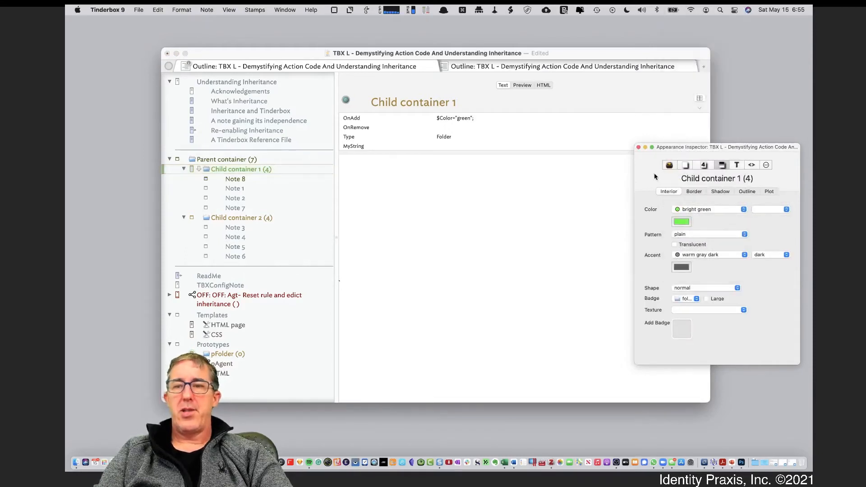
Compare the source of the Color value in Quickstamp between Child container 1 and Child container 2.
left_click(705, 166)
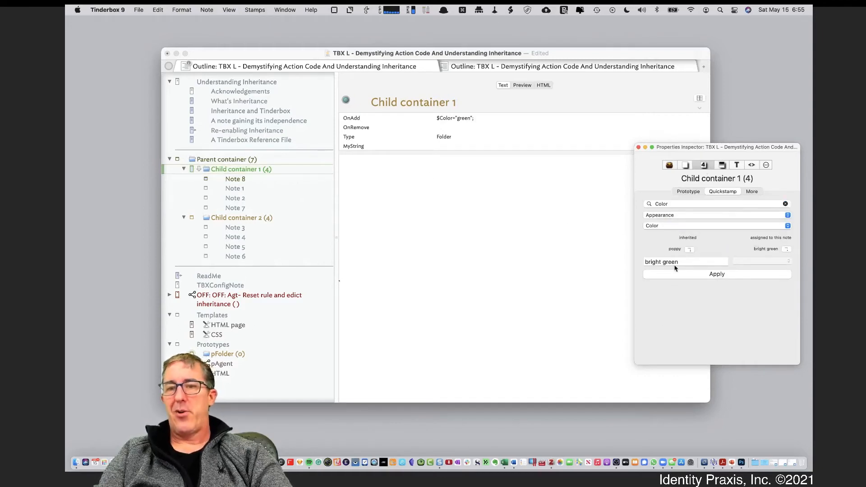
left_click(213, 218)
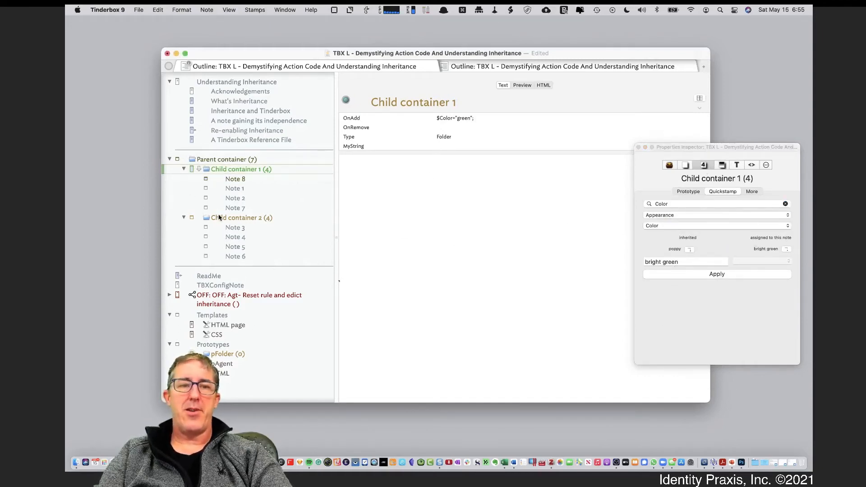
left_click(227, 218)
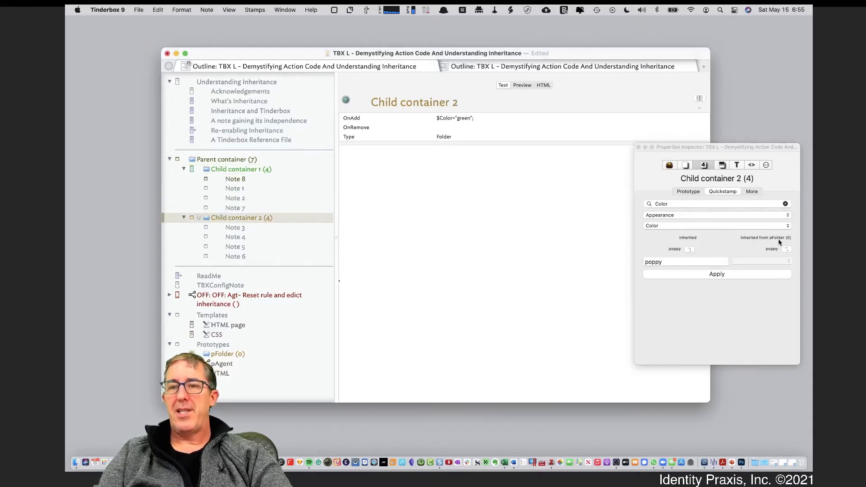
left_click(231, 169)
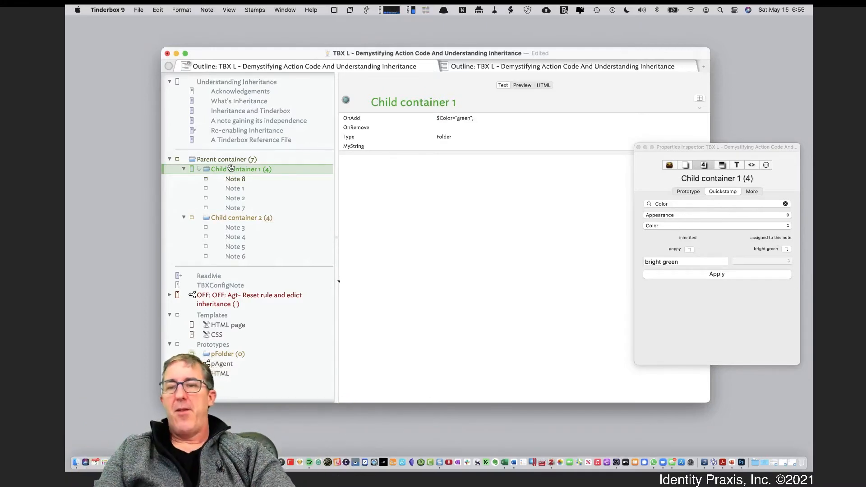
Reset the Color of Child container 1 to its inherited value in Quickstamp, and compare it with Child container 2.
left_click(691, 251)
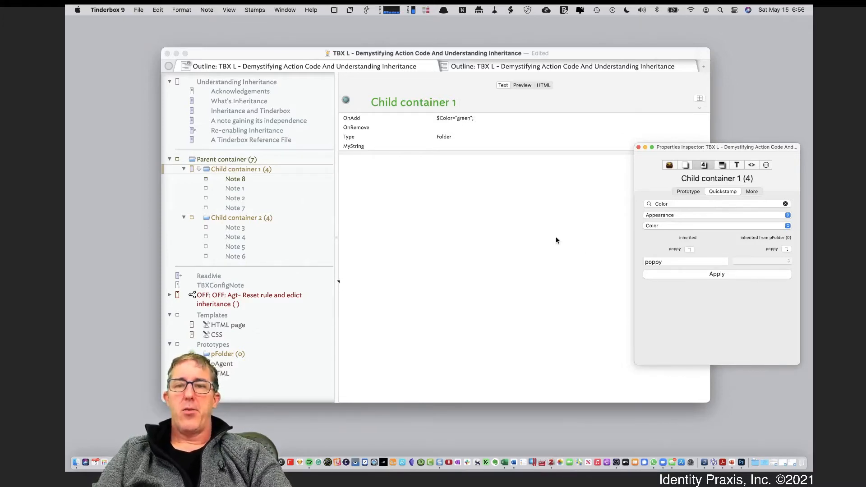
left_click(268, 219)
left_click(268, 219)
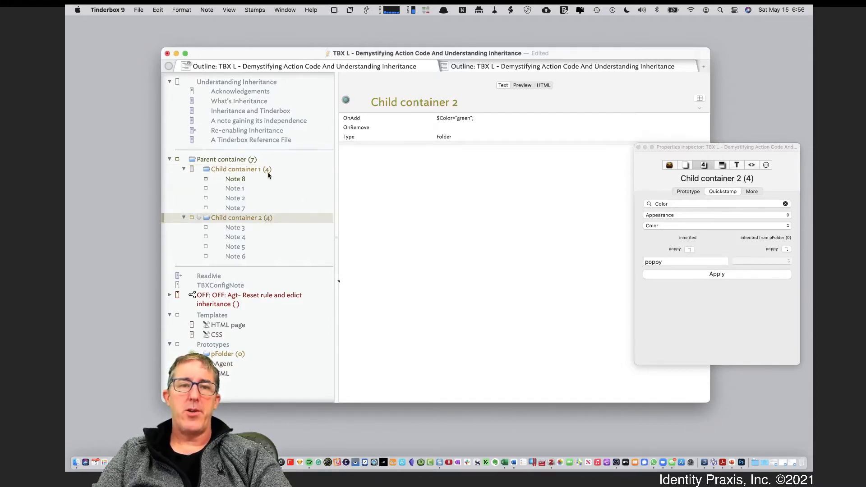
left_click(288, 170)
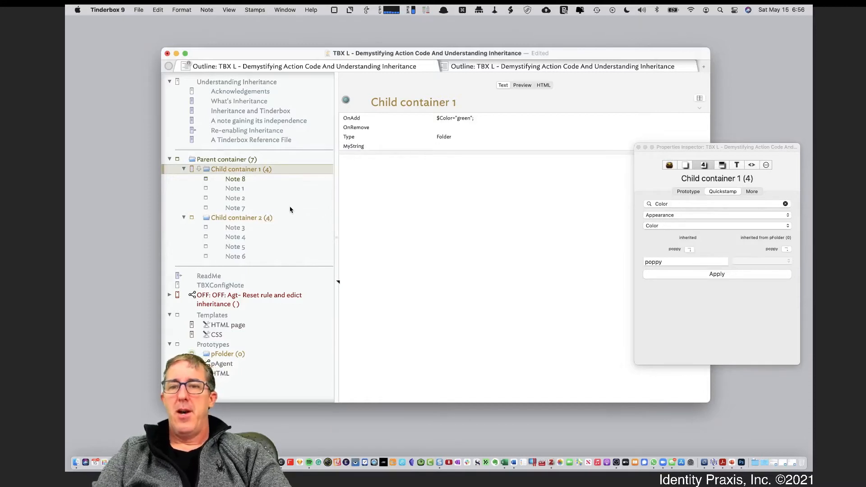
Find the DisplayedAttributes attribute in Quickstamp and reset it to the inherited value for Child container 1.
left_click(672, 205)
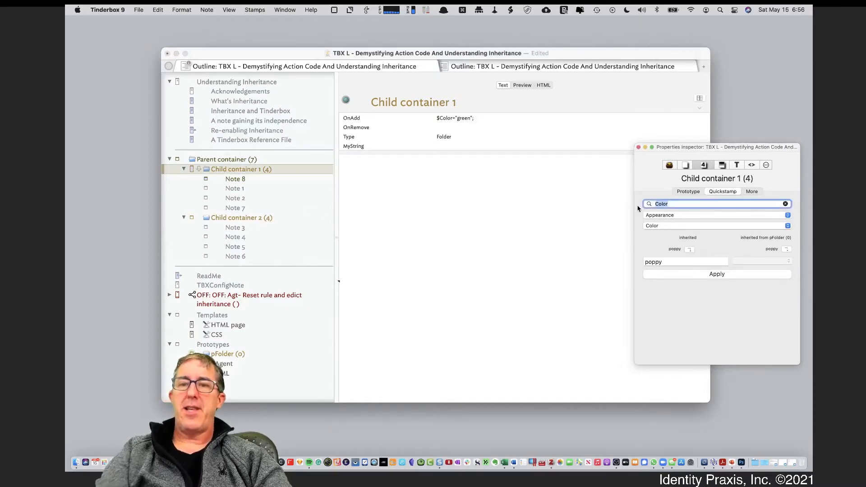
type("Dis")
key("Down")
key("Down")
key("Down")
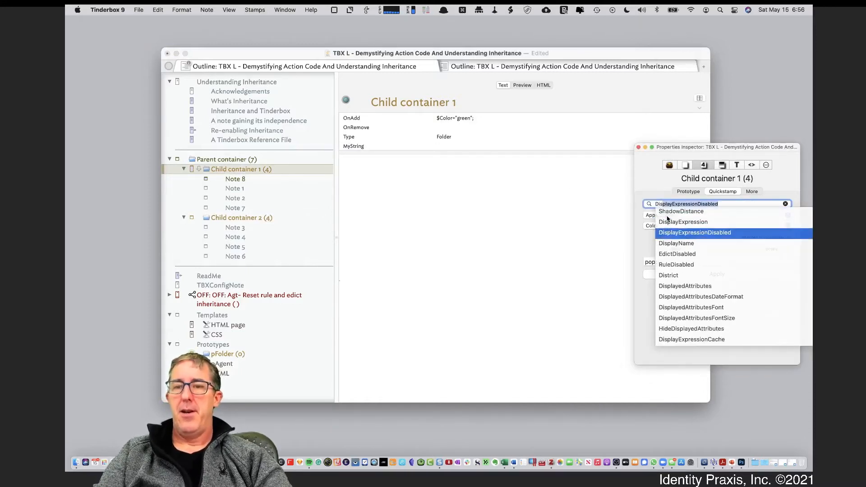
key("Down")
key("Down")
key("Down")
key("Down")
key("Down")
key("Return")
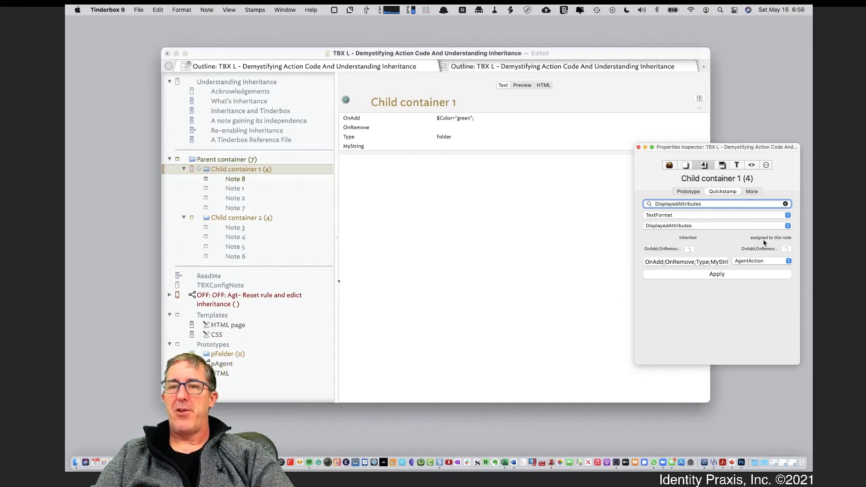
left_click(690, 250)
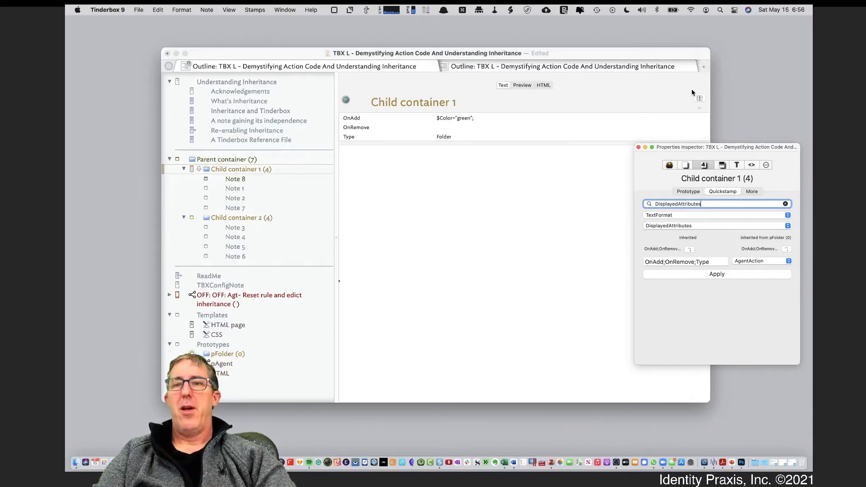
Add MyString to the displayed attributes of Child container 1.
left_click(699, 98)
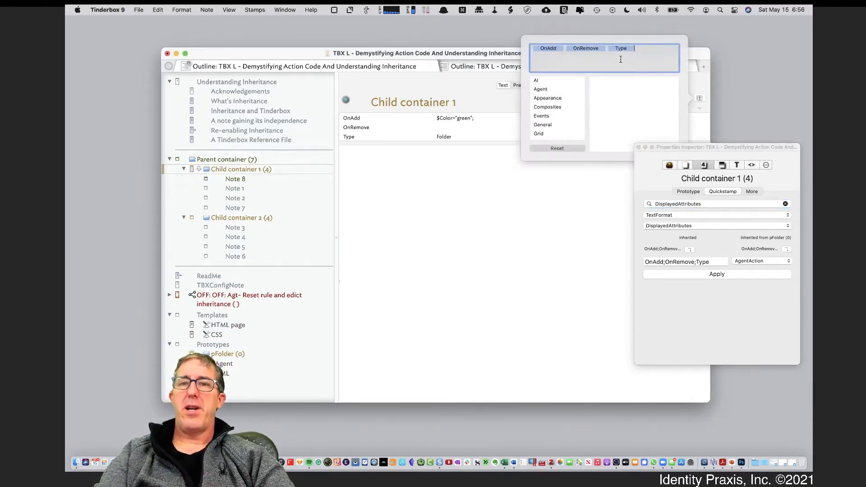
type("My")
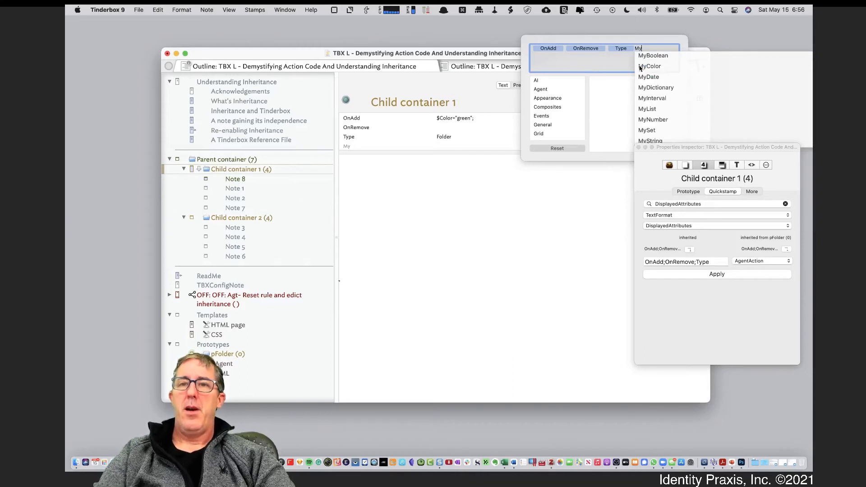
left_click(657, 142)
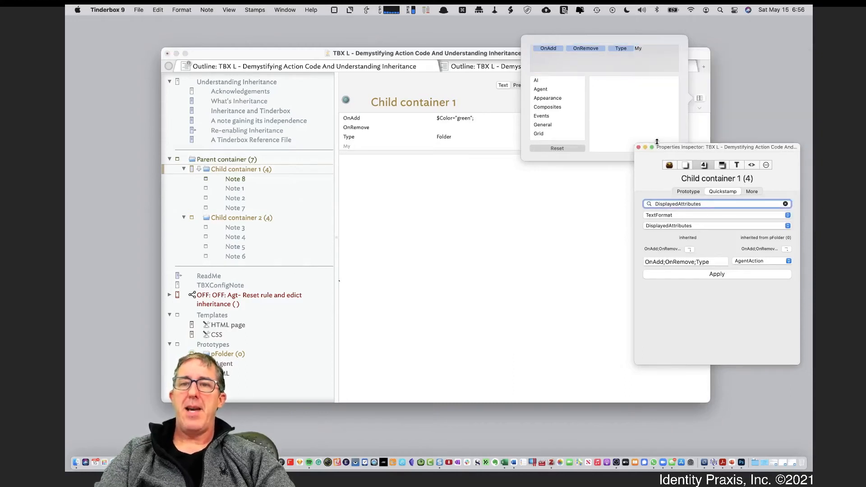
left_click(652, 57)
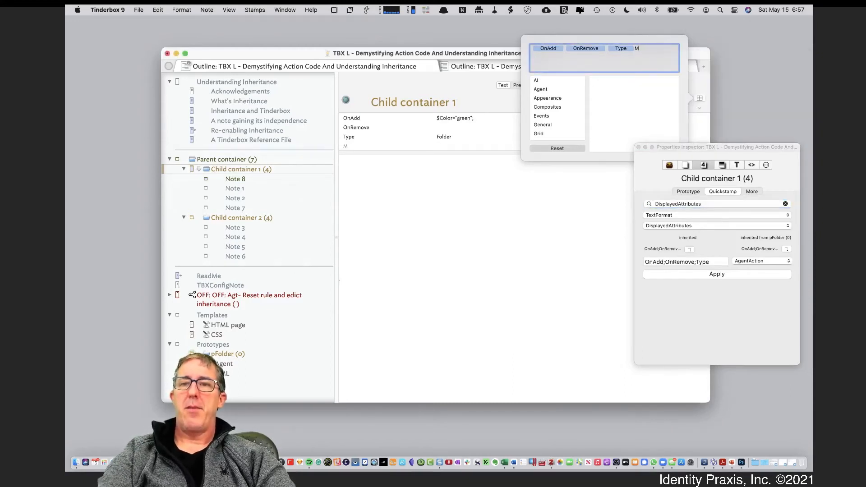
type("yus")
type("st")
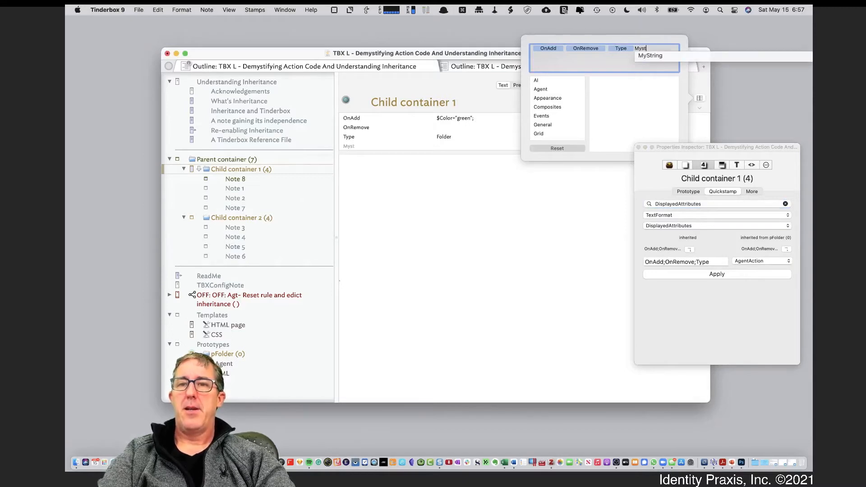
left_click(660, 56)
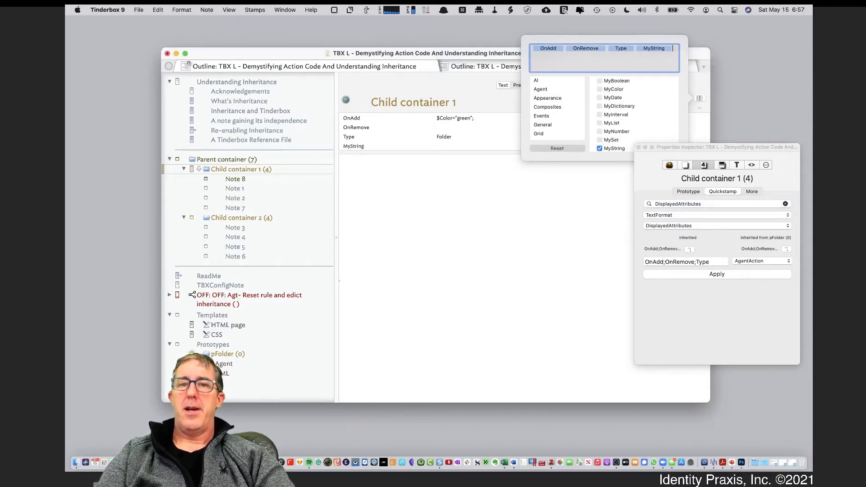
left_click(539, 223)
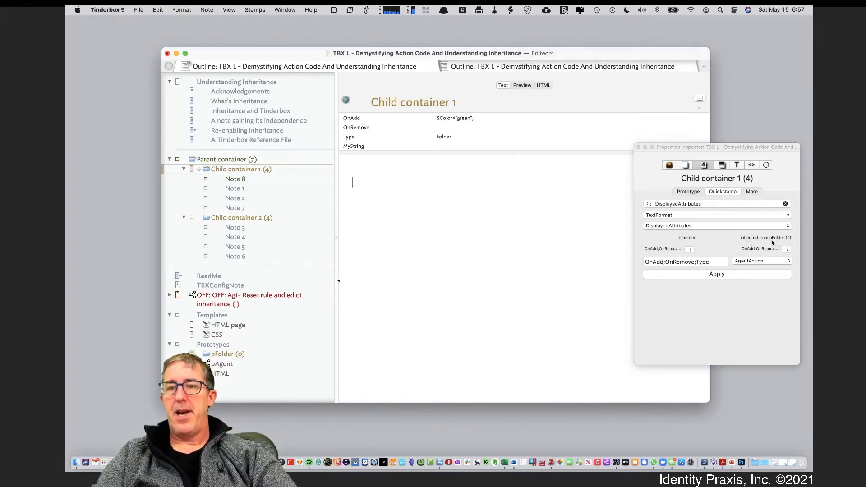
Close and reopen the inspector to check where the DisplayedAttributes value of Child container 1 comes from.
left_click(638, 148)
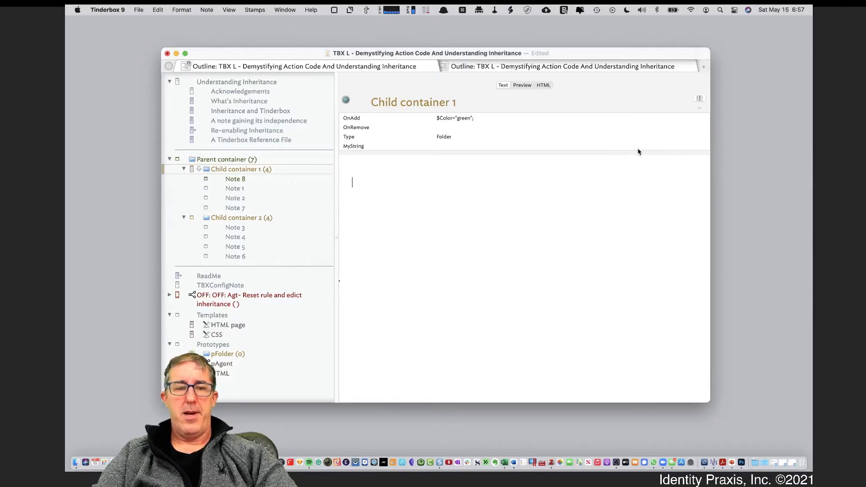
key("super+1")
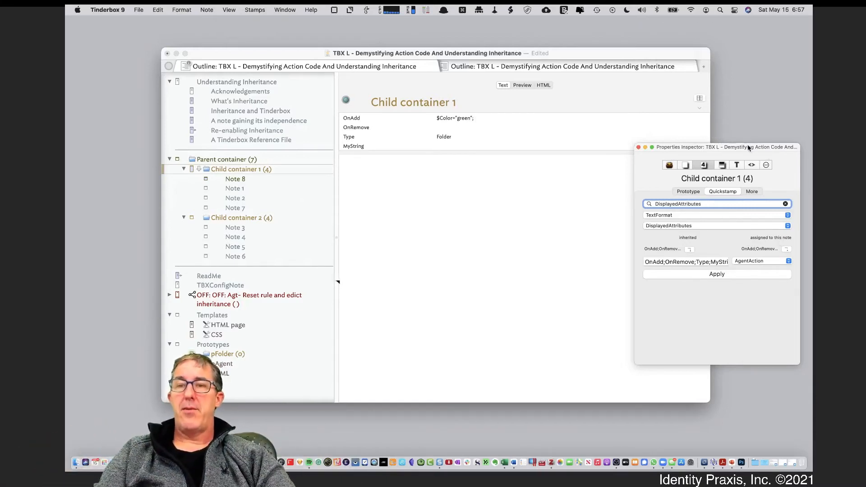
left_click_drag(749, 148, 752, 174)
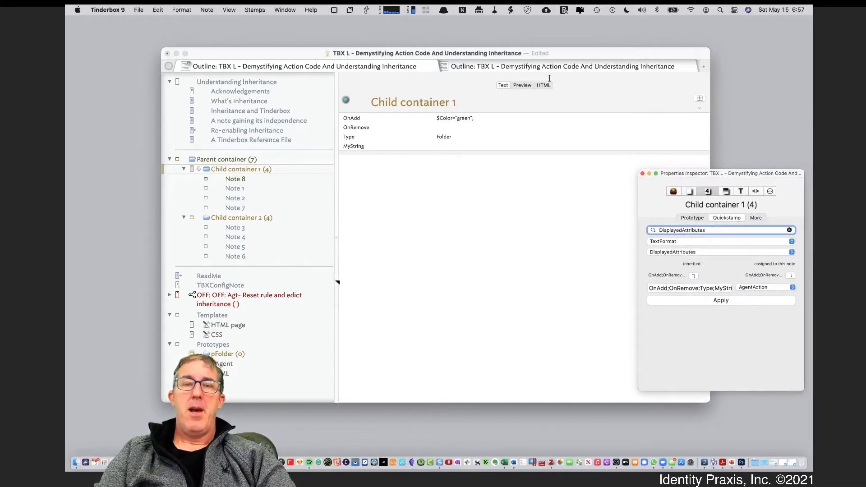
Open the Re-enabling Inheritance note and preview it to read the methods for restoring inheritance.
left_click(269, 134)
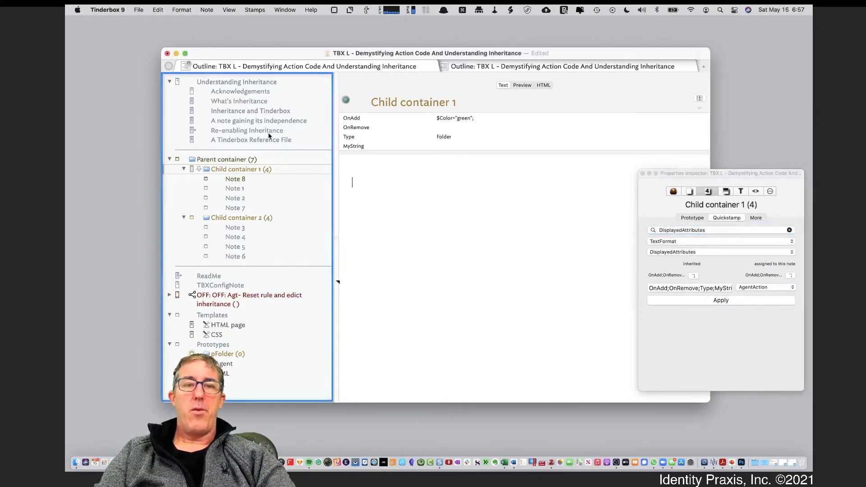
left_click(268, 134)
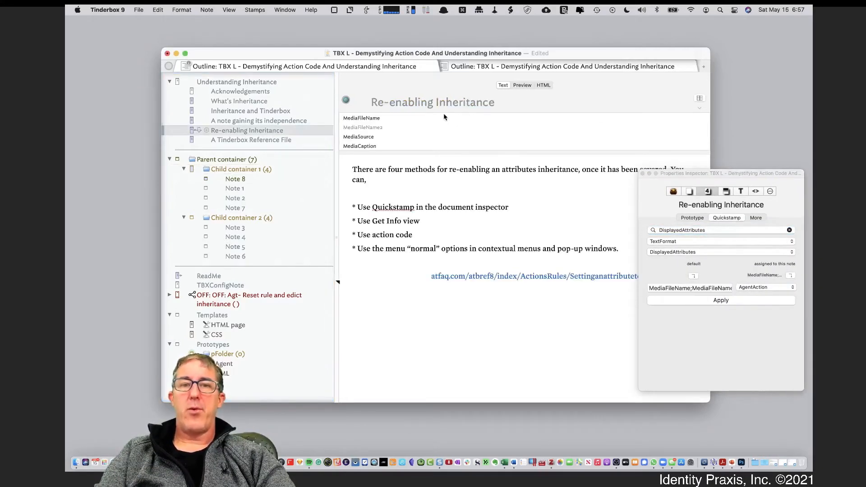
left_click(523, 86)
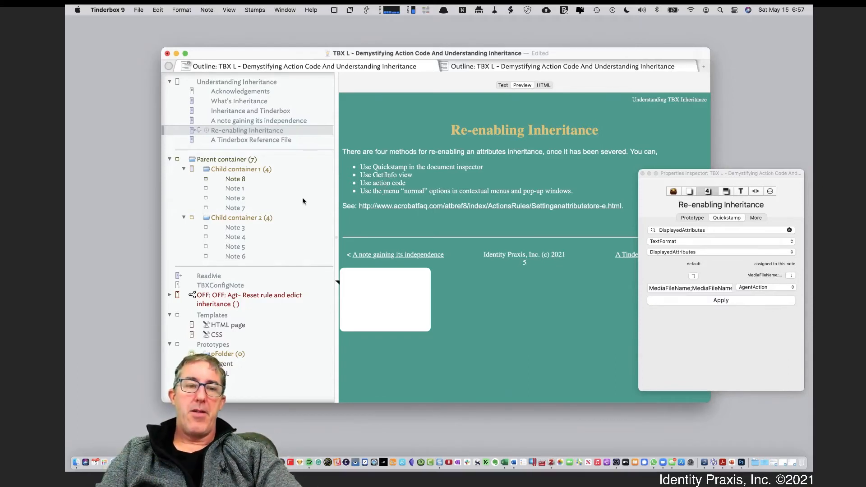
Set the badge of Child container 1 to normal in the Appearance inspector.
left_click(242, 168)
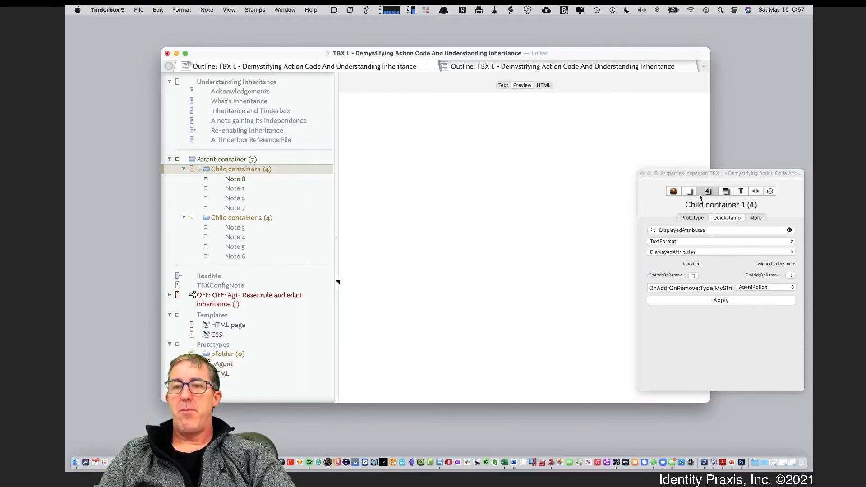
left_click(719, 193)
left_click(725, 191)
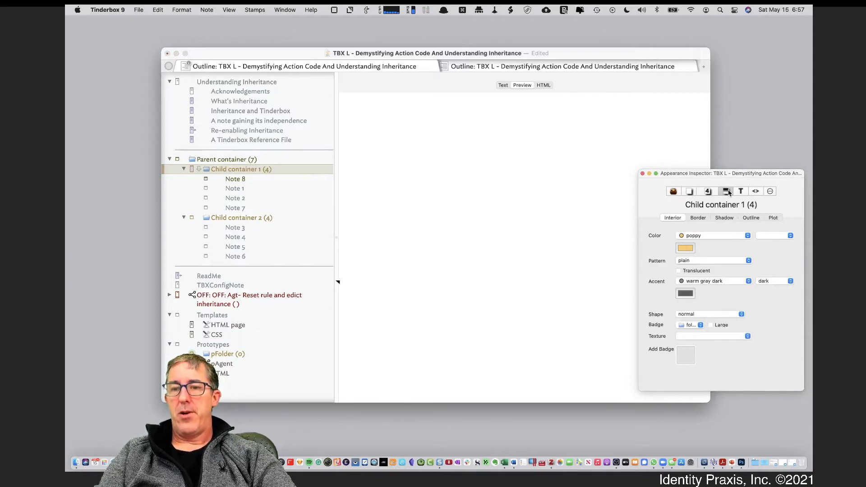
left_click(691, 325)
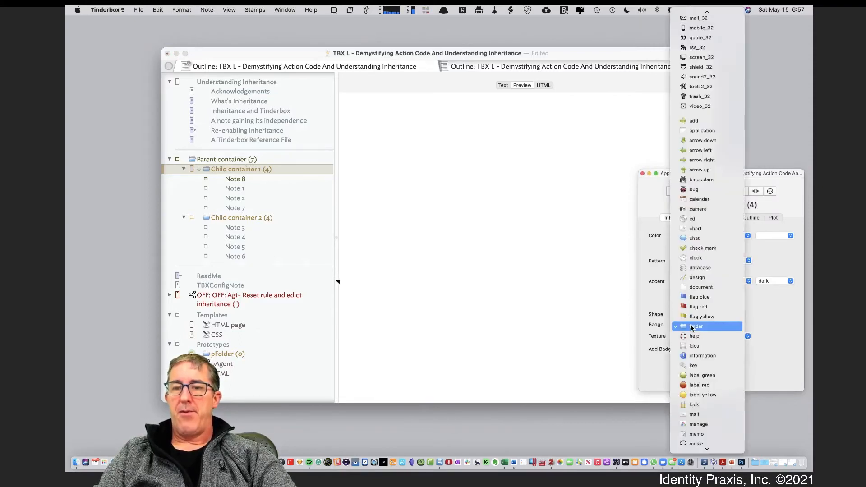
scroll(694, 199, "up", 10)
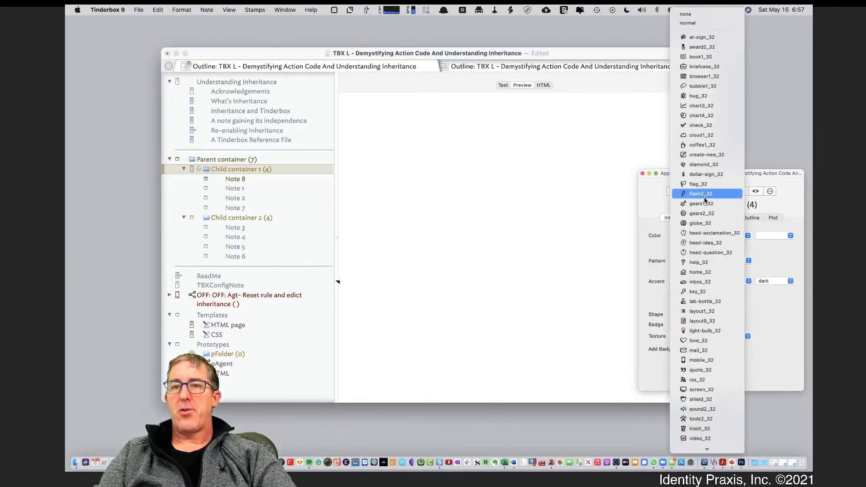
left_click(690, 27)
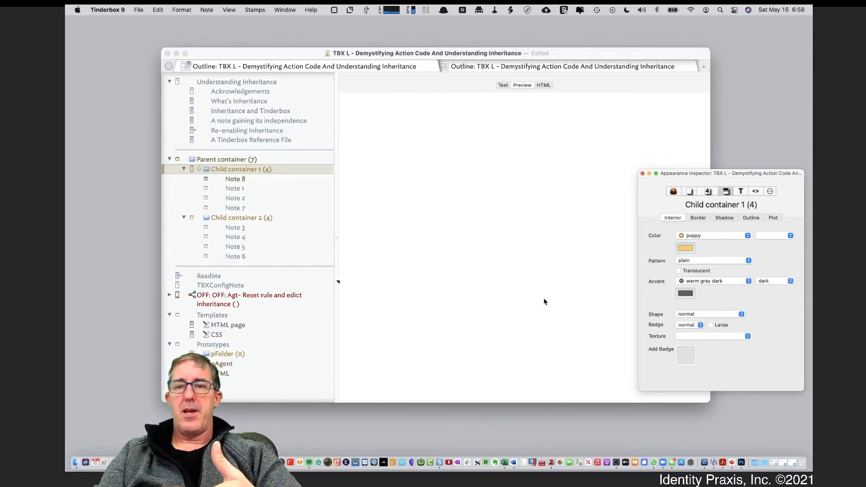
Set the badge of Child container 1 to folder.
left_click(710, 314)
left_click(661, 311)
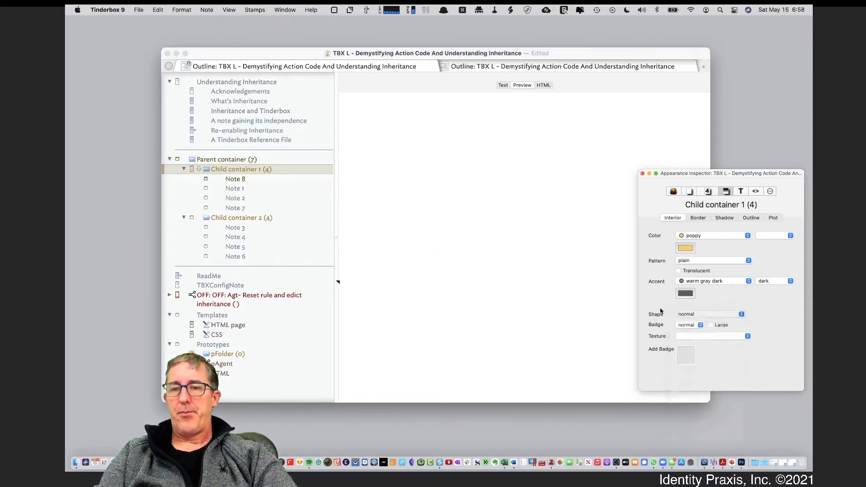
left_click(690, 325)
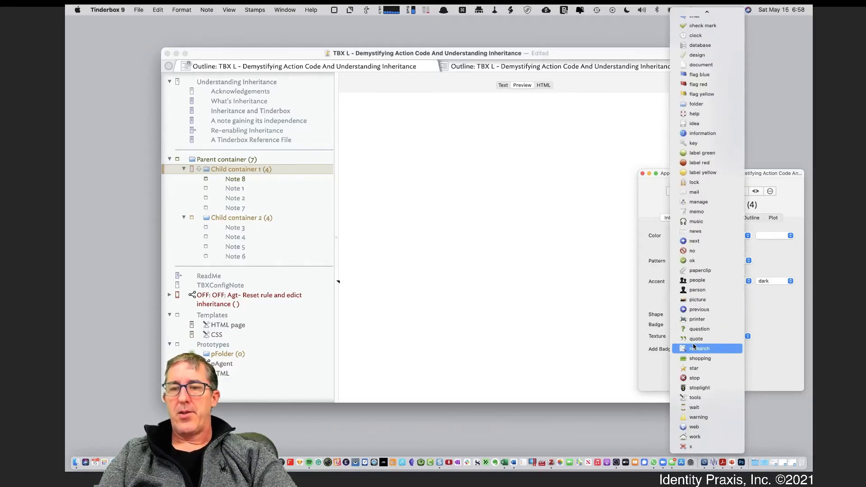
left_click(697, 104)
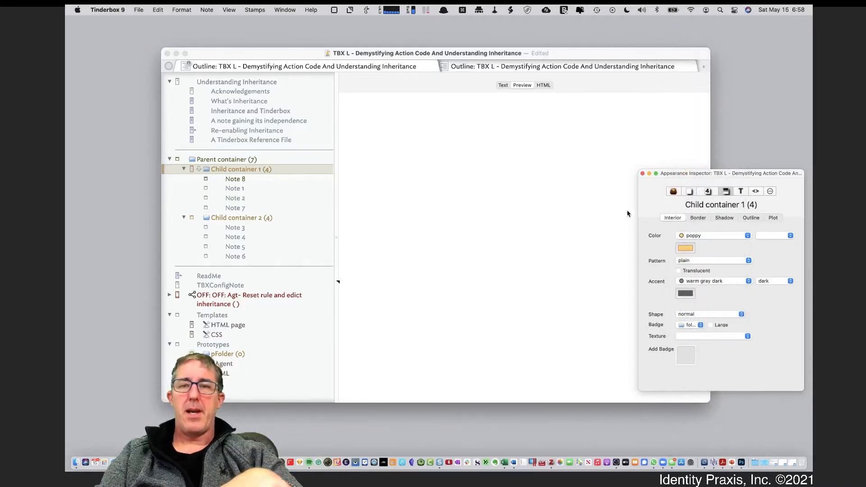
Reset the displayed attributes of Child container 1 in its text view, and check their source in Quickstamp.
left_click(548, 197)
left_click(503, 85)
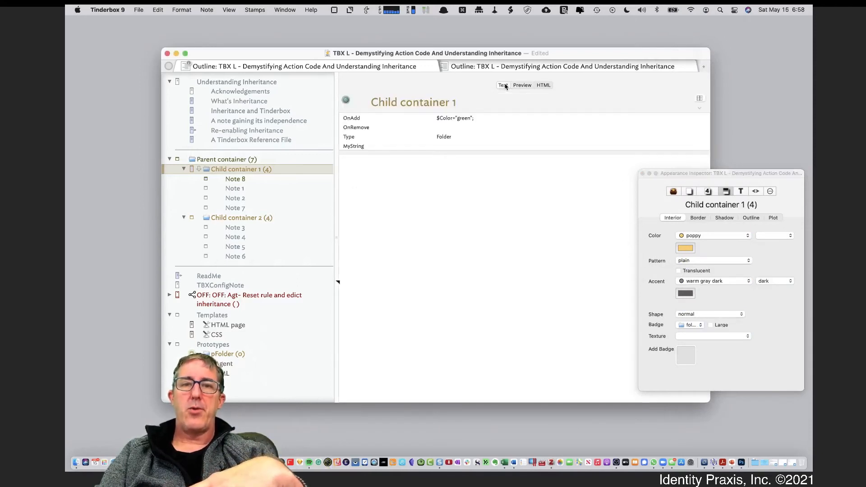
left_click(699, 98)
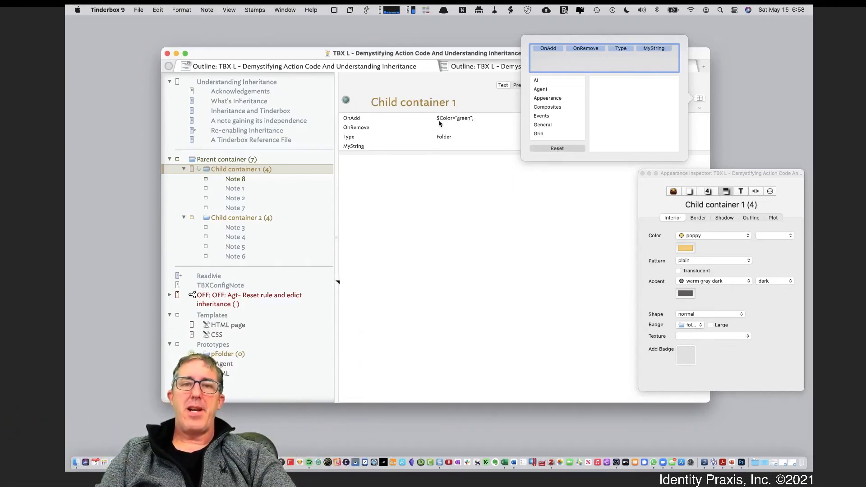
left_click(549, 149)
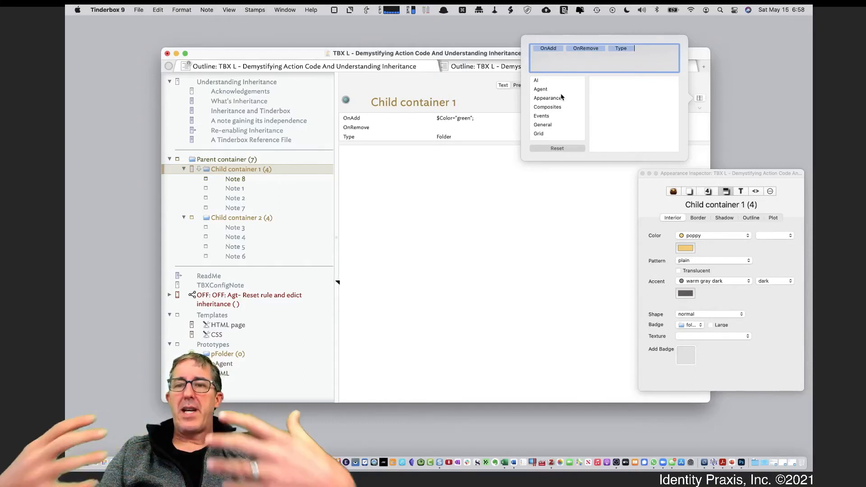
left_click(515, 202)
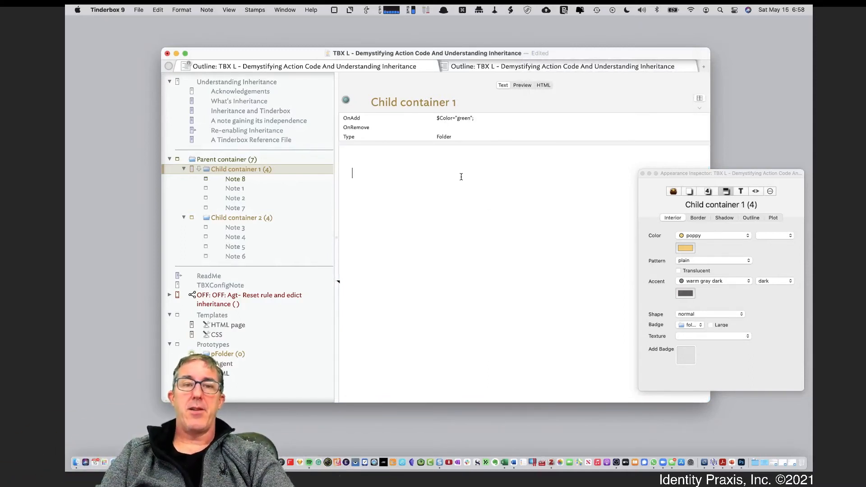
left_click(711, 192)
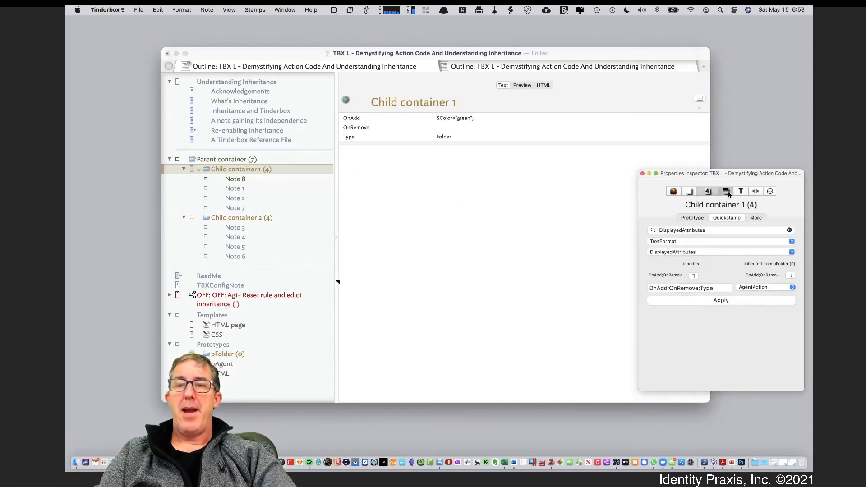
left_click(727, 192)
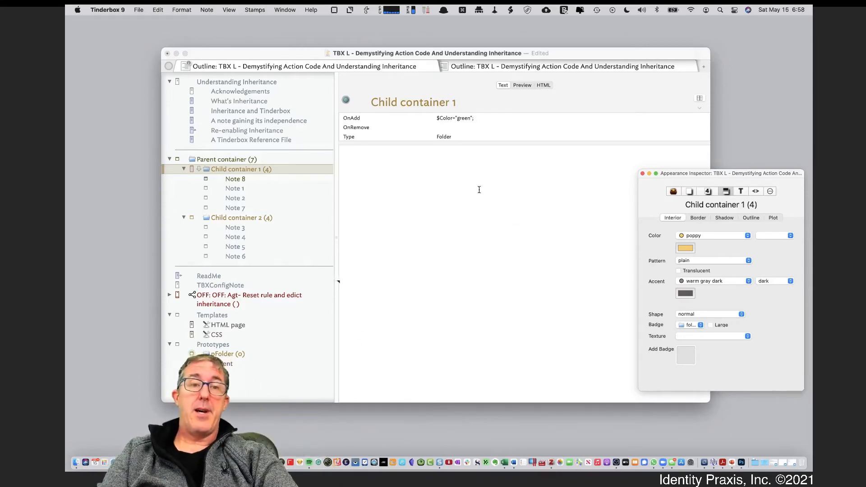
Return to the preview of the Re-enabling Inheritance note to review the remaining methods.
left_click(275, 120)
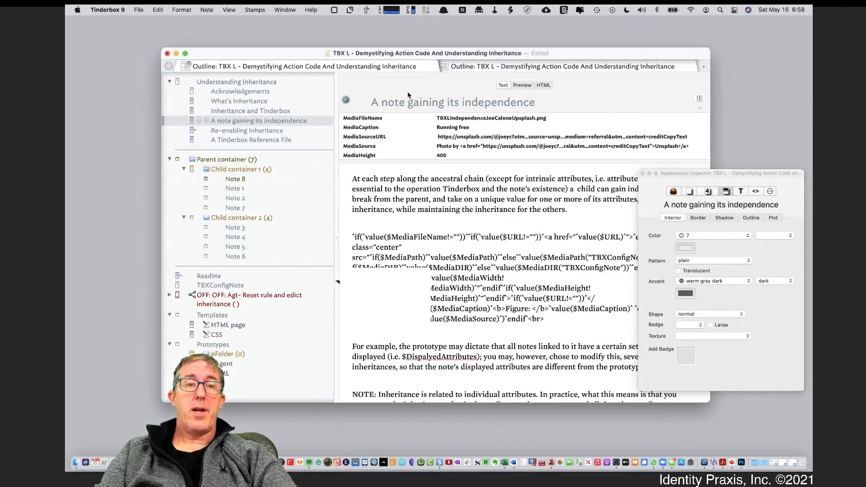
left_click(298, 130)
left_click(524, 86)
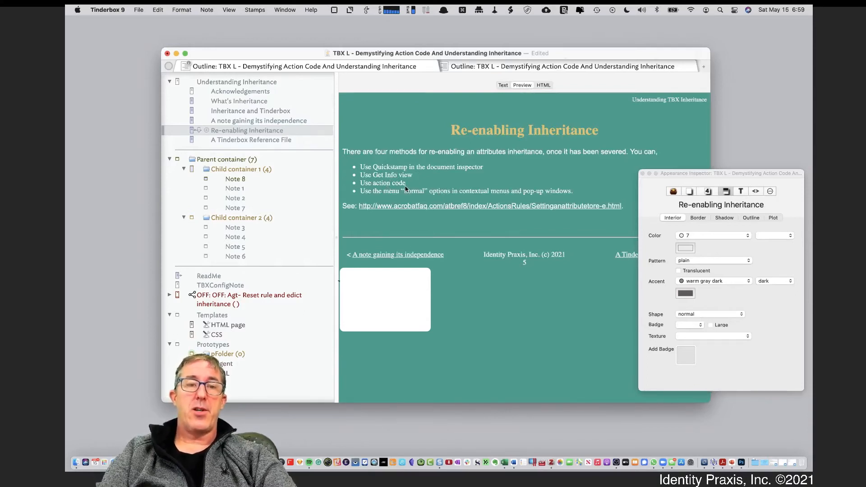
Set the interior color of Child container 1 to bright green in the Appearance inspector.
left_click(233, 169)
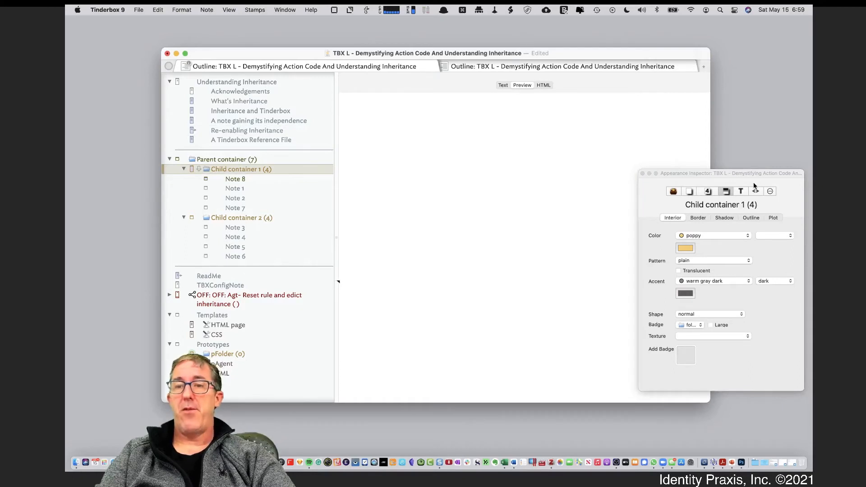
left_click(714, 194)
left_click(726, 192)
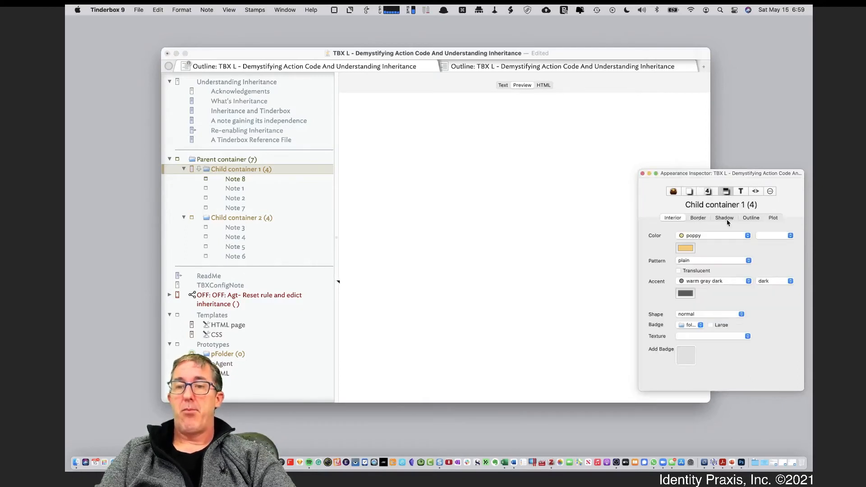
left_click(698, 237)
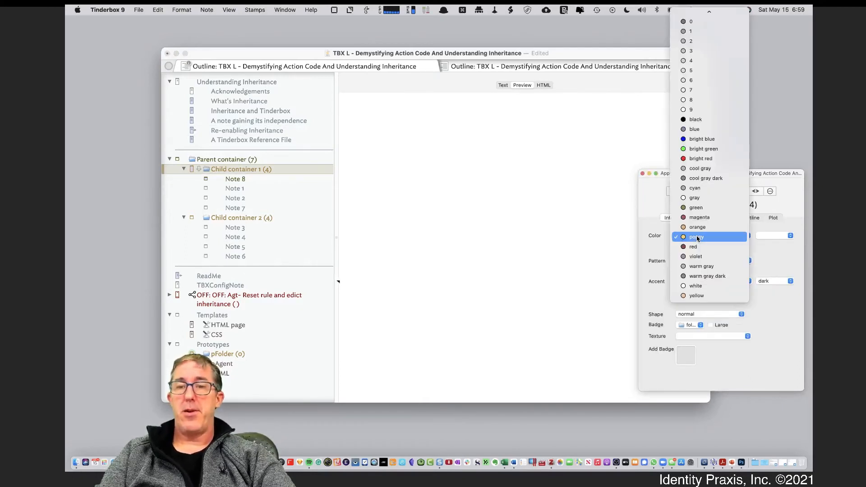
left_click(708, 148)
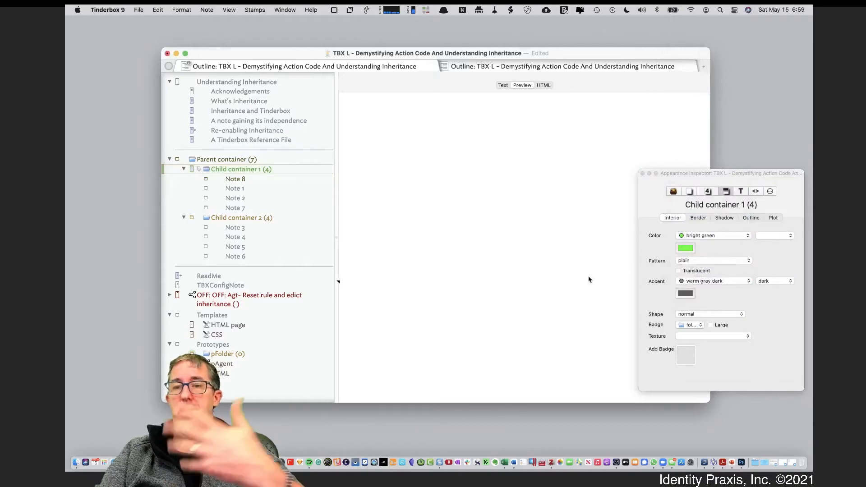
Look up the Color attribute in Quickstamp to check where the value of Child container 1 comes from.
left_click(708, 191)
left_click(714, 231)
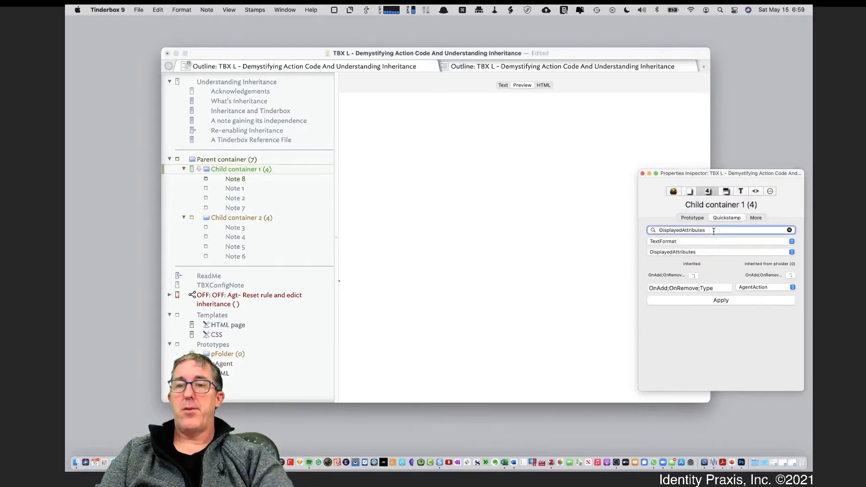
double_click(714, 231)
type("v")
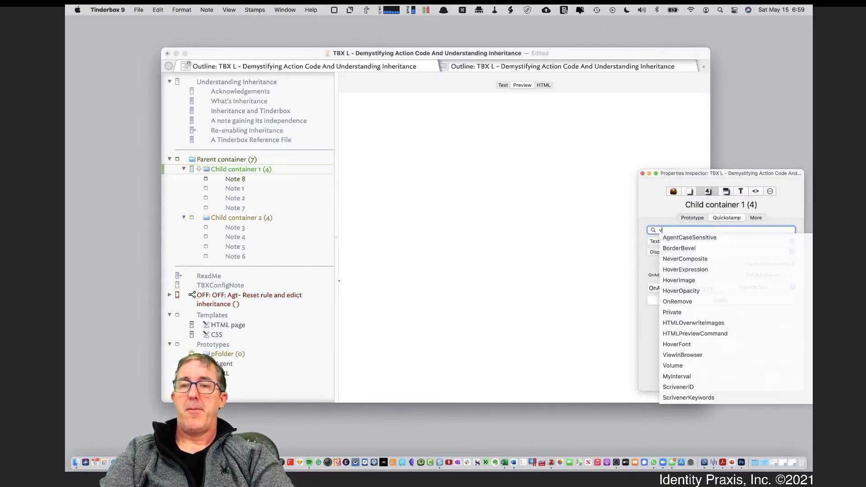
key("BackSpace")
type("Colr")
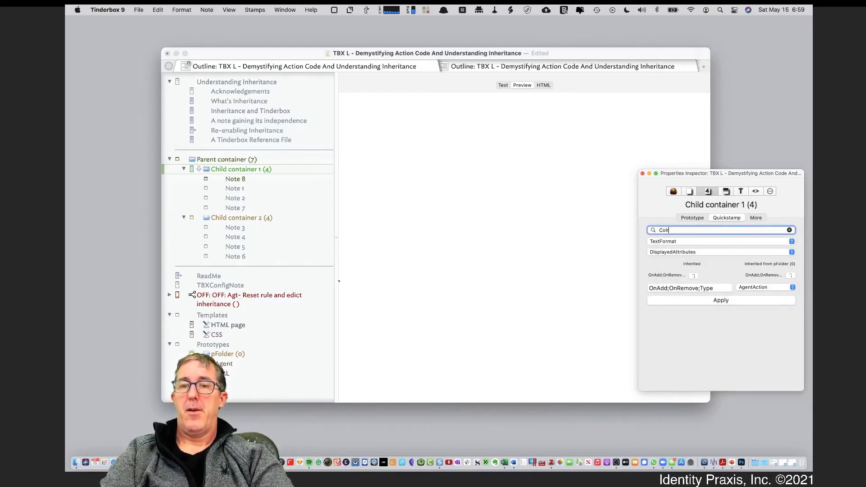
key("BackSpace")
type("or")
key("Return")
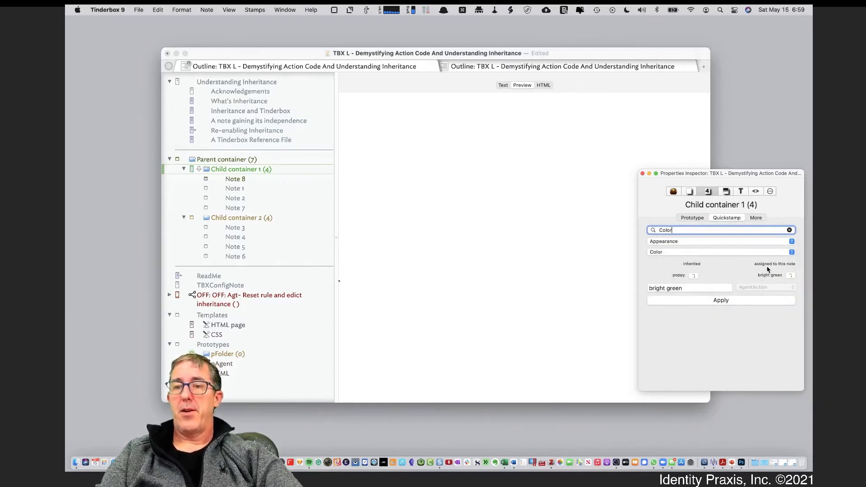
left_click(396, 213)
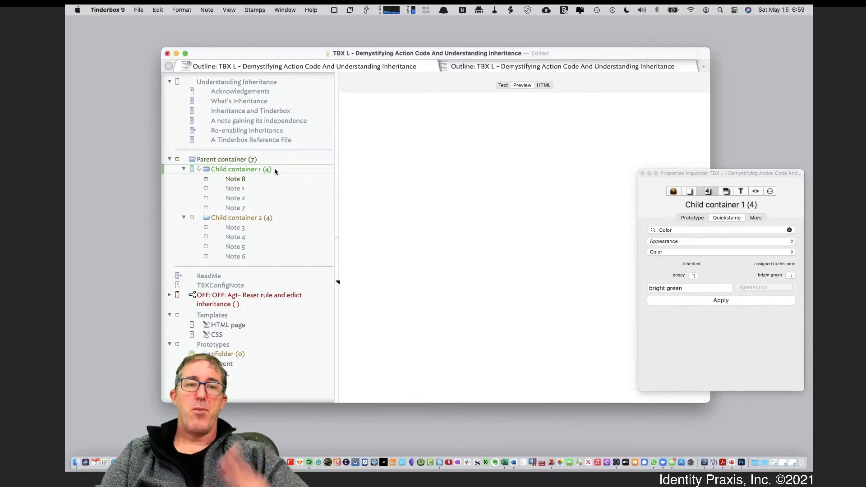
Find the Color attribute in the Get Info view of Child container 1 and make it use the inherited value.
right_click(254, 171)
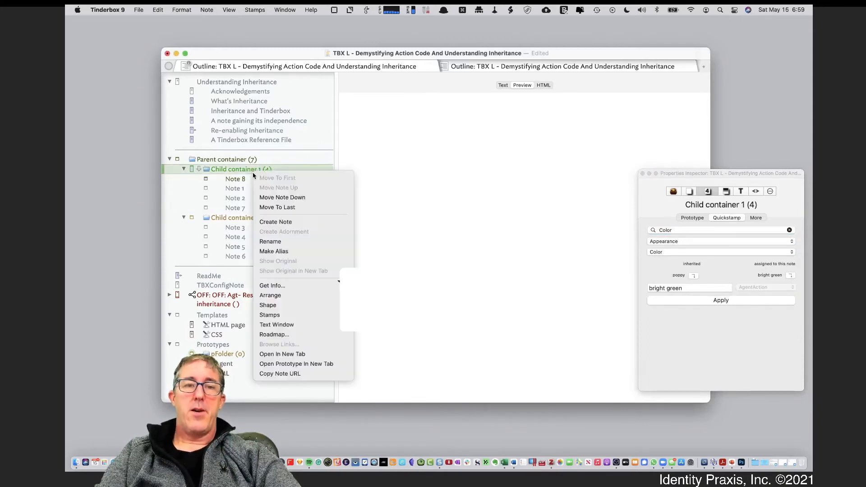
left_click(306, 286)
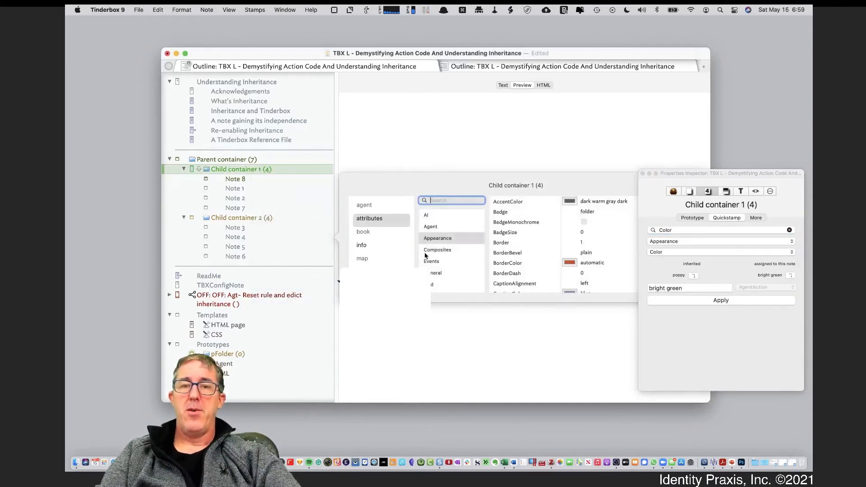
type("Vo")
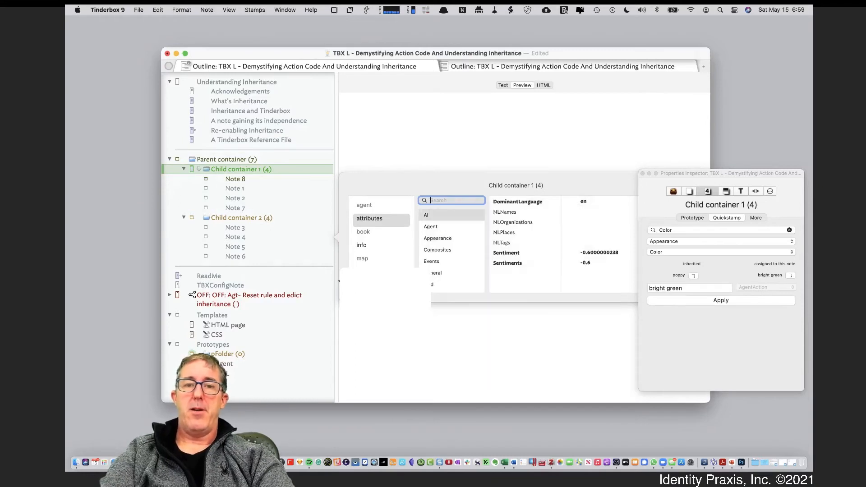
key("BackSpace")
key("BackSpace")
type("Color")
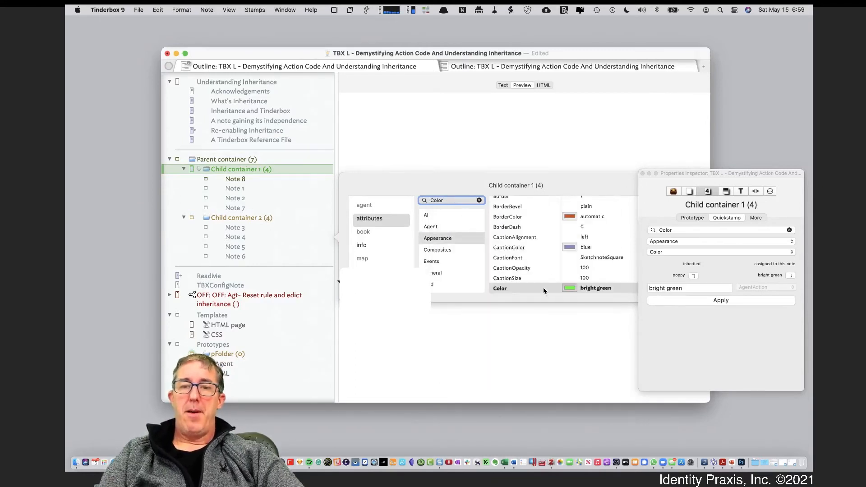
right_click(544, 289)
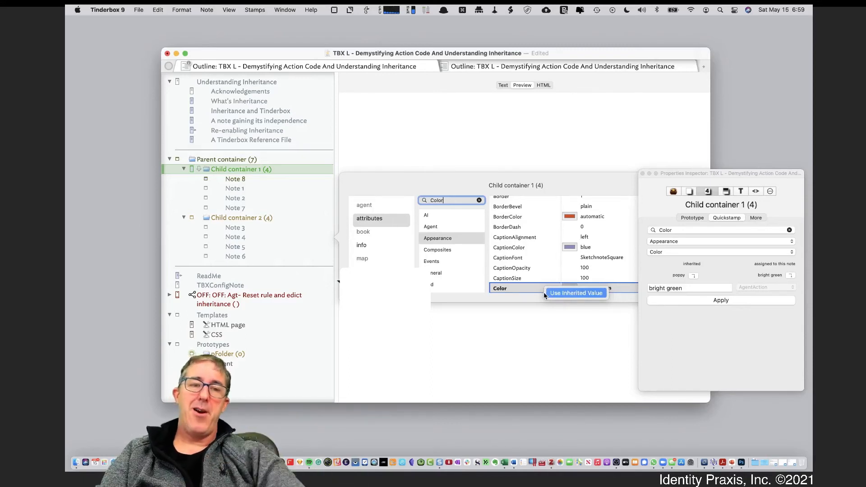
left_click(545, 294)
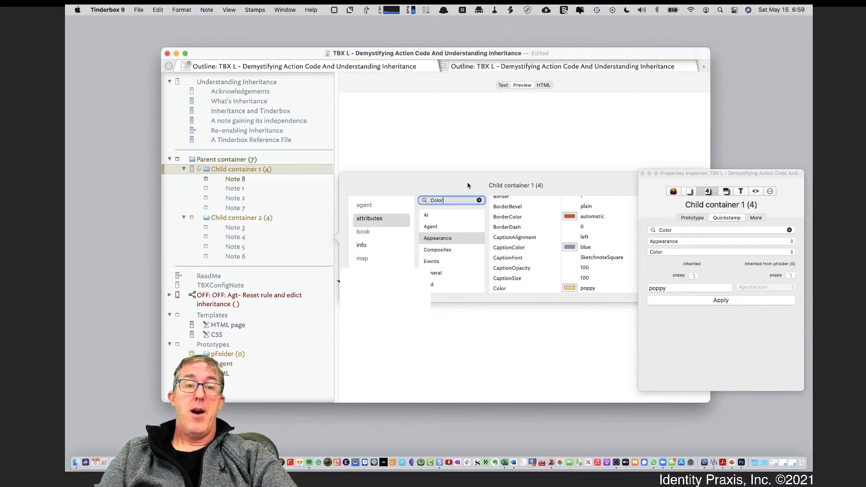
left_click(461, 170)
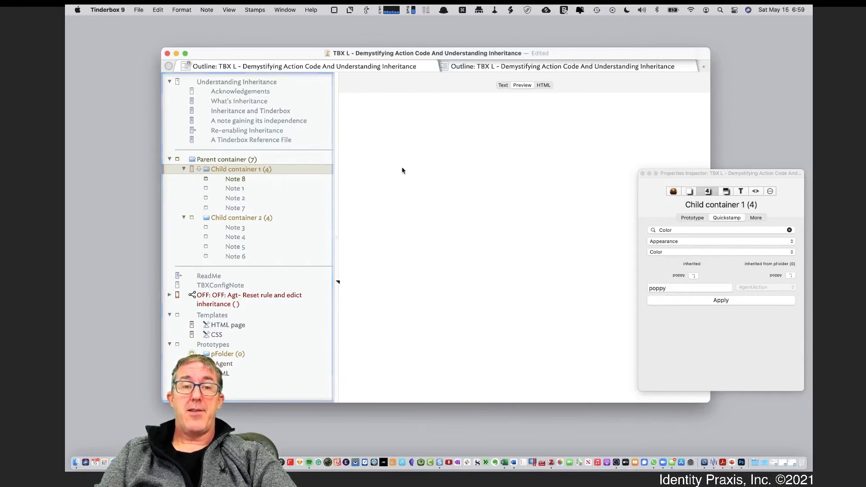
Change the parentheses around the count in Child container 1's edict to square brackets and run the edict.
left_click(774, 191)
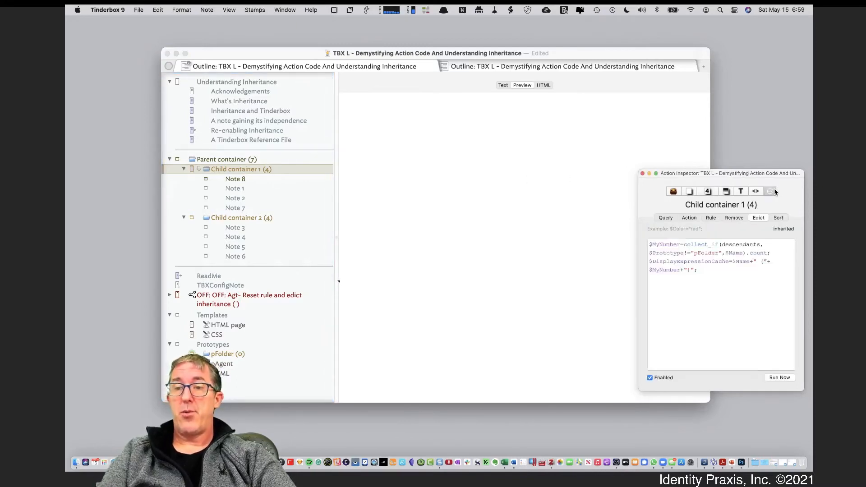
left_click(764, 261)
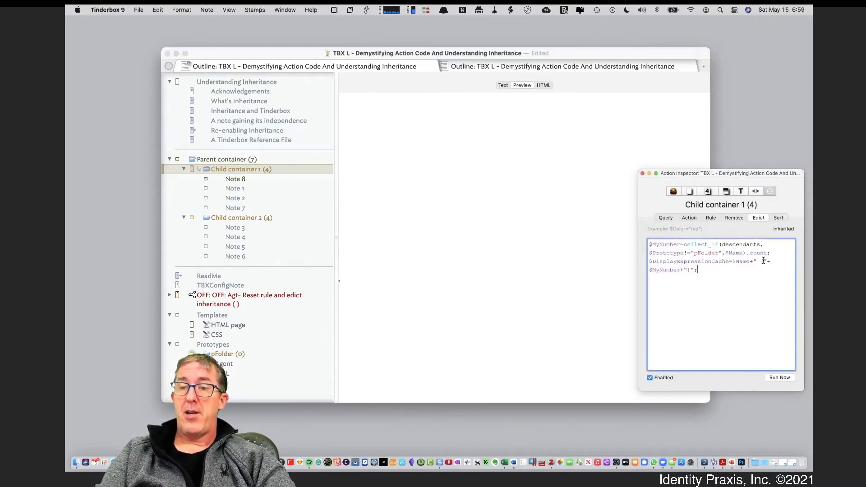
key("BackSpace")
type("(")
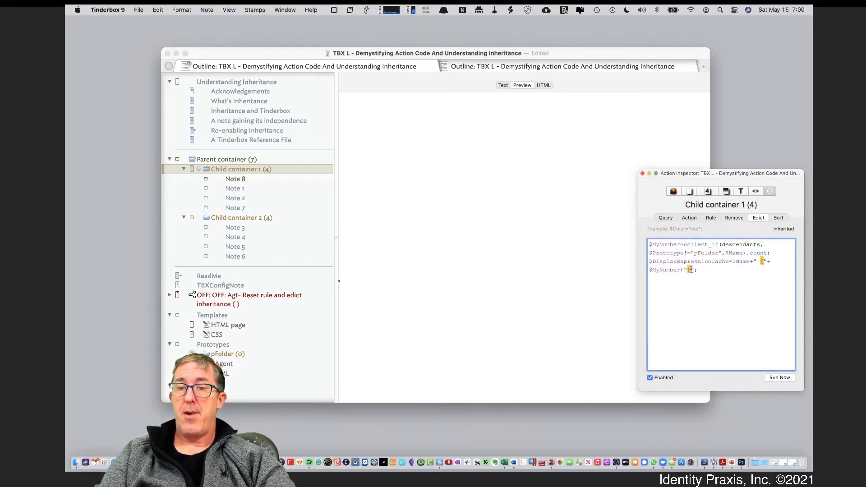
key("BackSpace")
type("]")
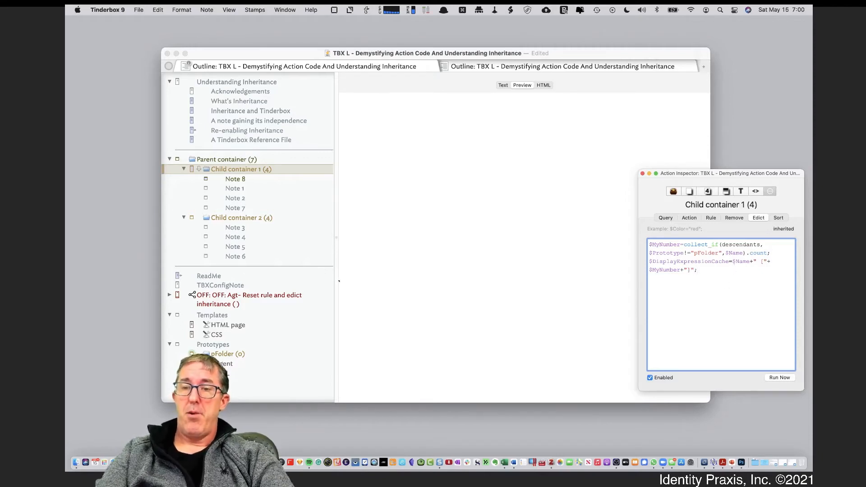
key("super+a")
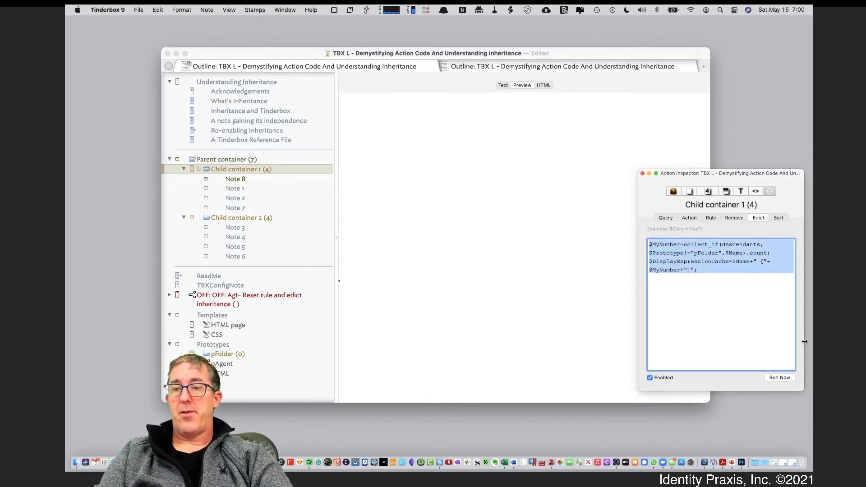
left_click(777, 380)
left_click(532, 298)
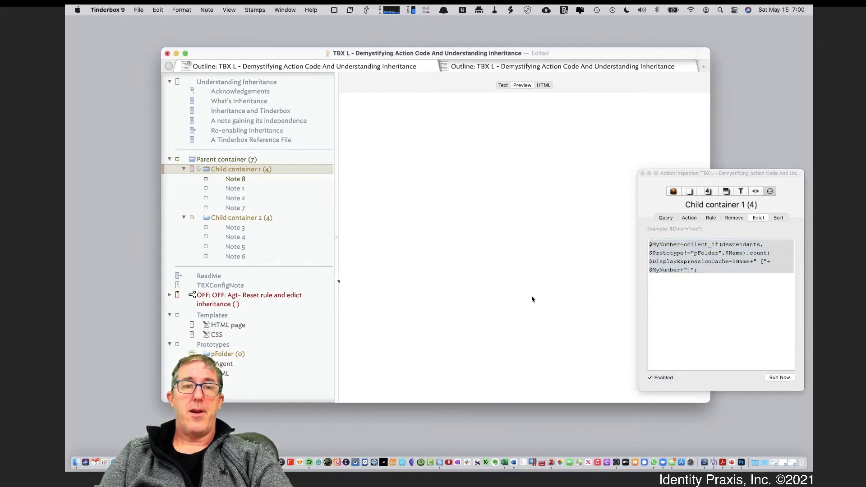
Compare the edicts of Child container 1, Child container 2 and the pFolder prototype.
left_click(220, 161)
left_click(221, 170)
left_click(235, 180)
left_click(252, 172)
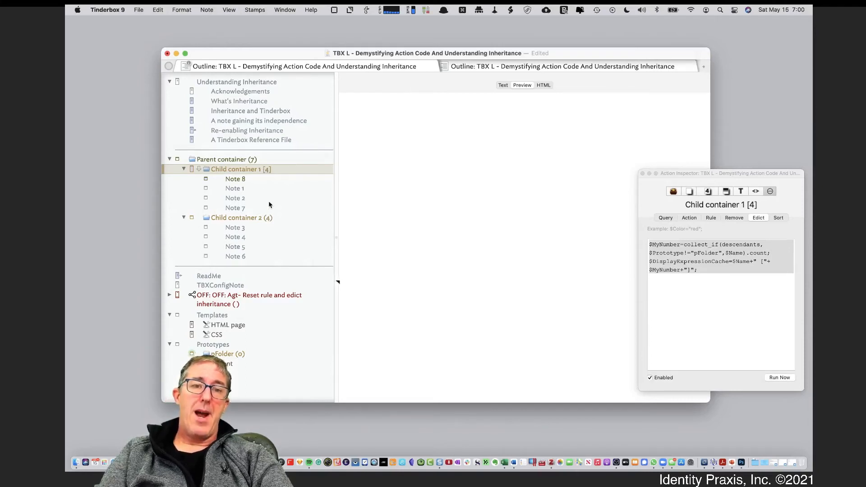
left_click(268, 218)
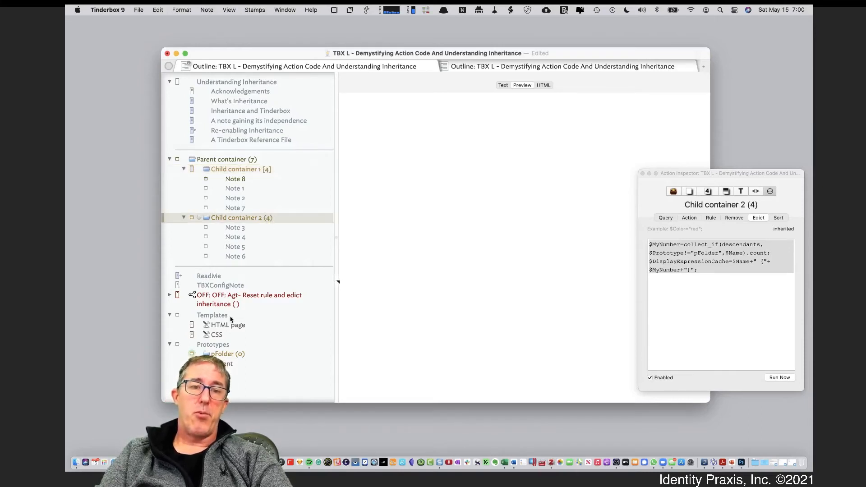
left_click(231, 354)
left_click(255, 169)
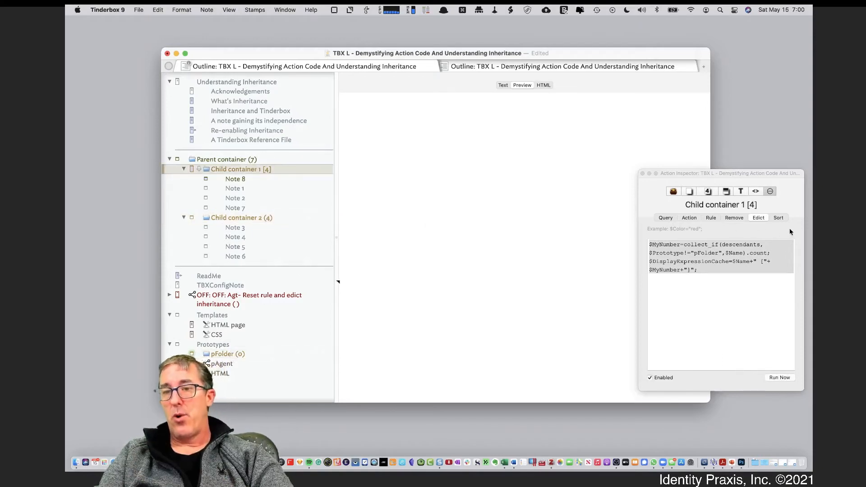
Look up the Edict attribute in Quickstamp to check where the value of Child container 1 comes from.
left_click(712, 193)
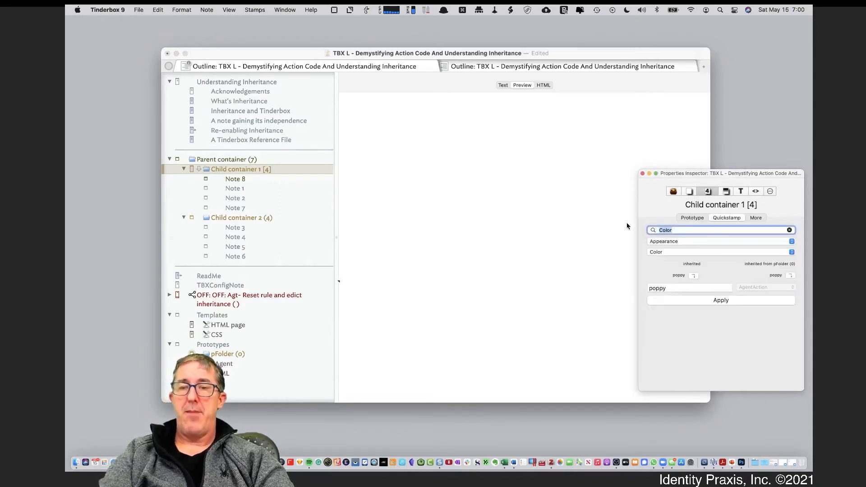
type("Edict")
left_click(671, 242)
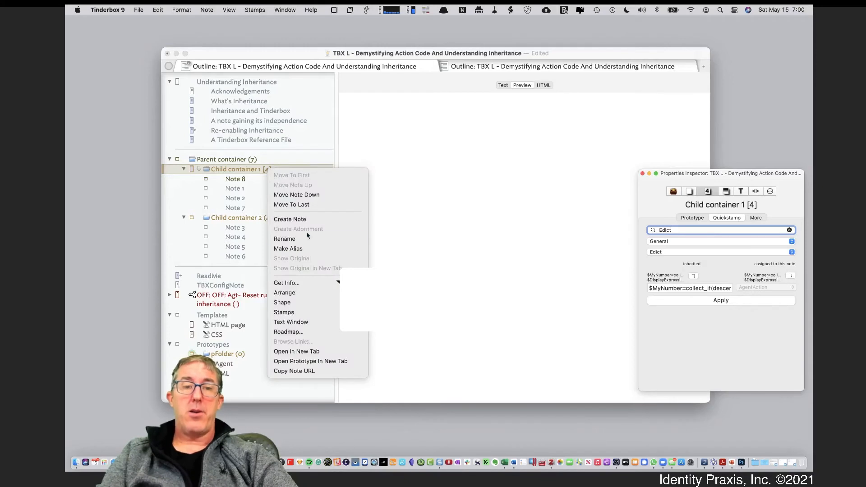
Find the Edict attribute in the Get Info view of Child container 1 and view its option for using the inherited value.
left_click(309, 281)
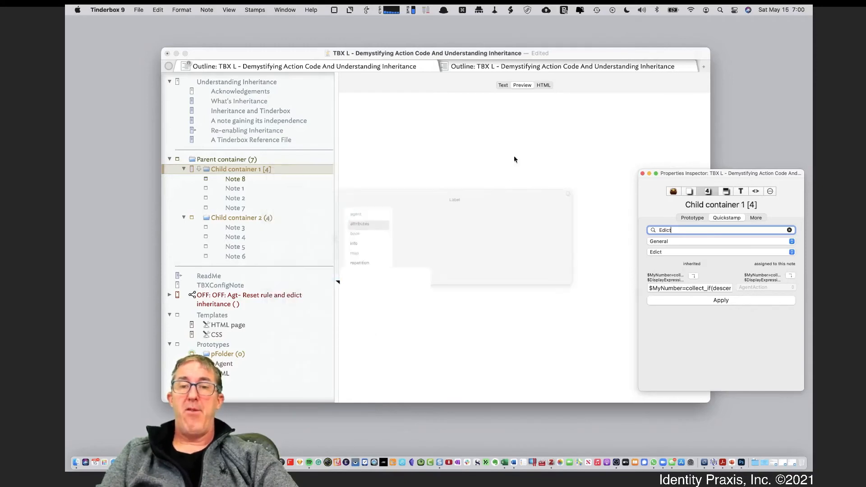
type("Ed")
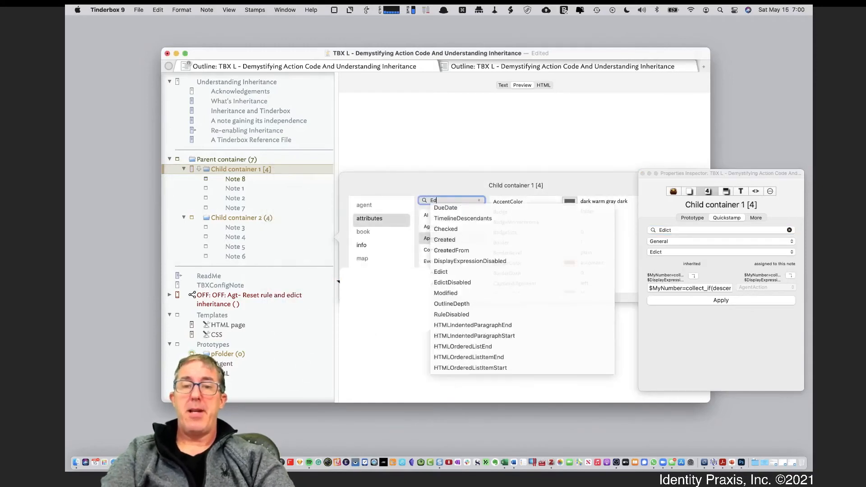
type("ict")
key("Return")
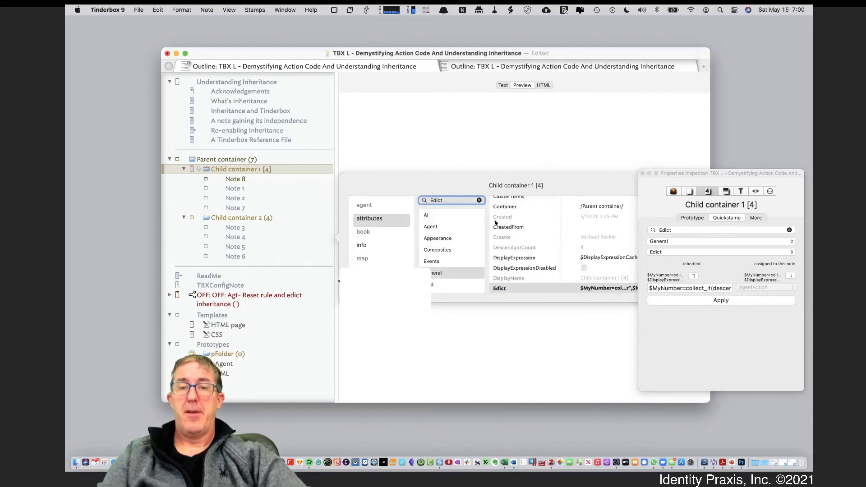
right_click(532, 290)
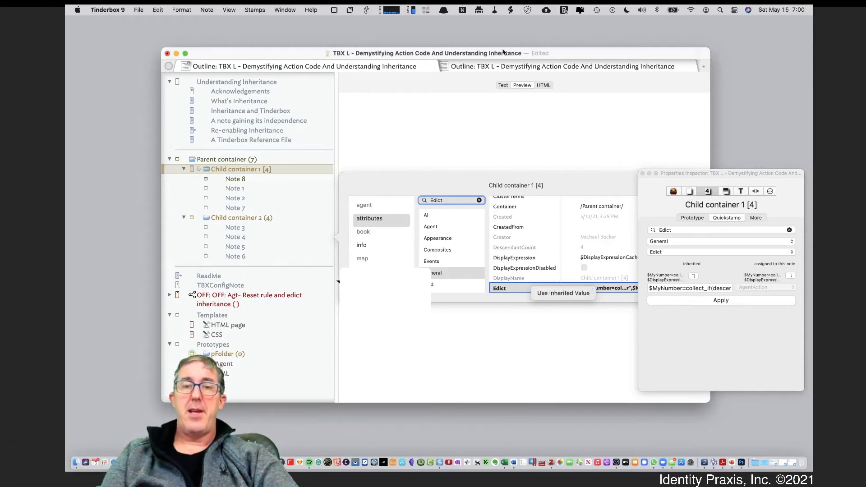
left_click(495, 127)
left_click(493, 128)
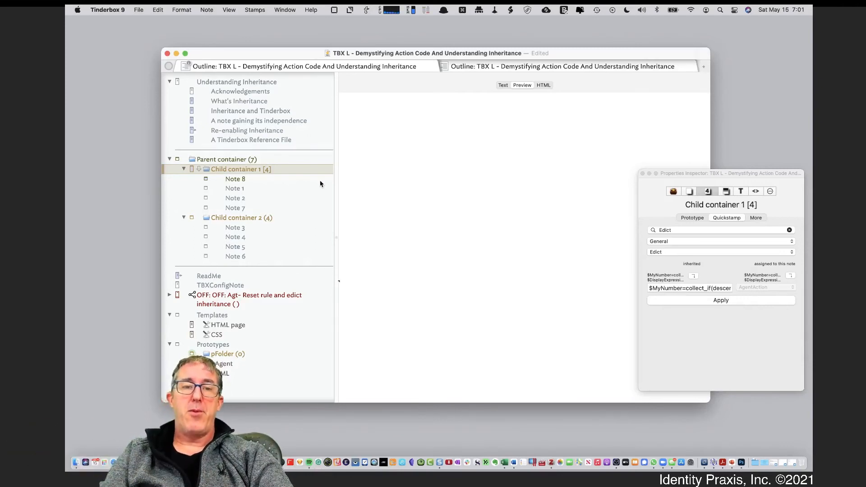
Open the text of the Reset rule and edict inheritance agent and clear its AgentAction and body text.
left_click(235, 298)
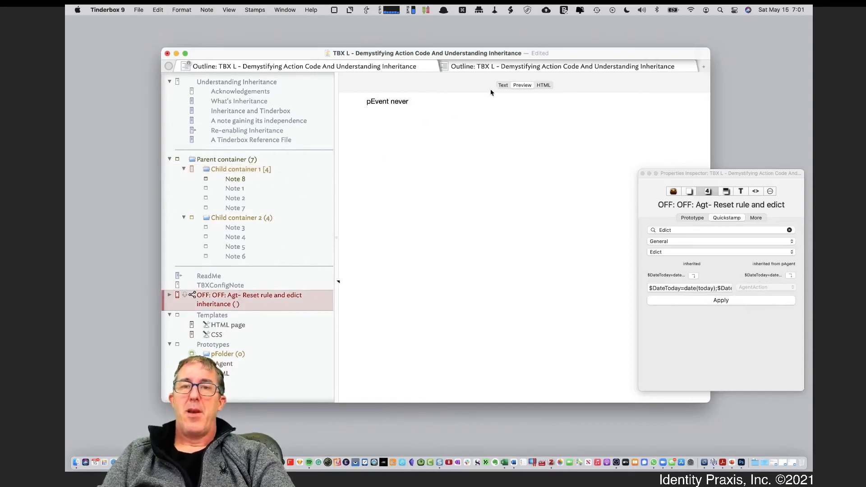
left_click(503, 85)
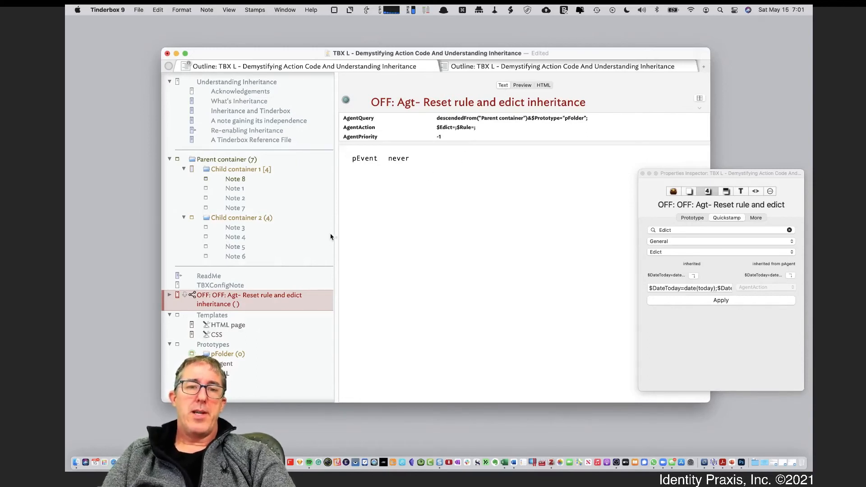
left_click(455, 127)
key("super+c")
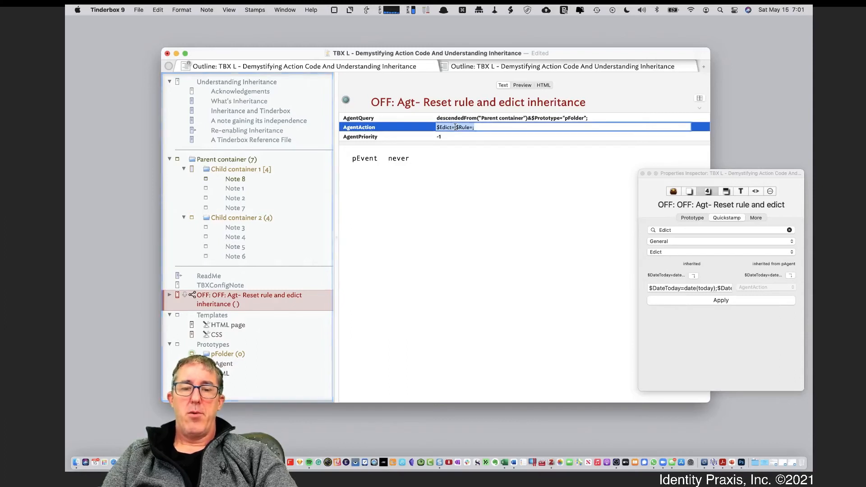
key("BackSpace")
left_click(453, 183)
key("super+a")
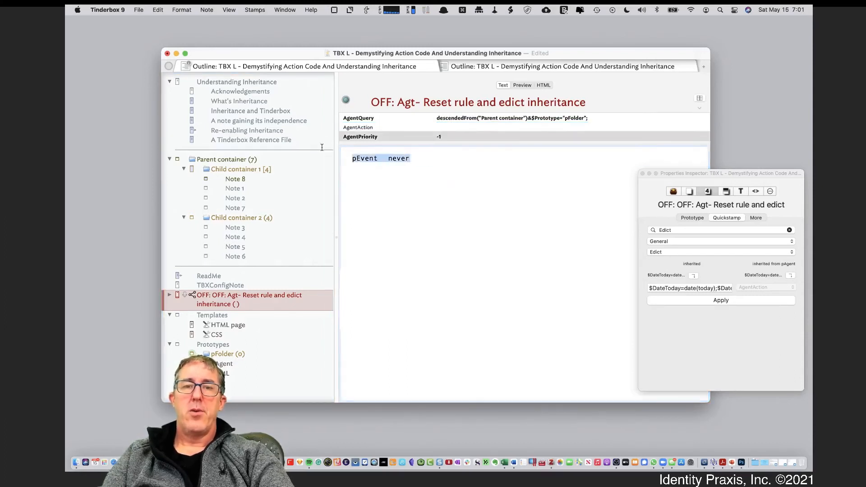
key("BackSpace")
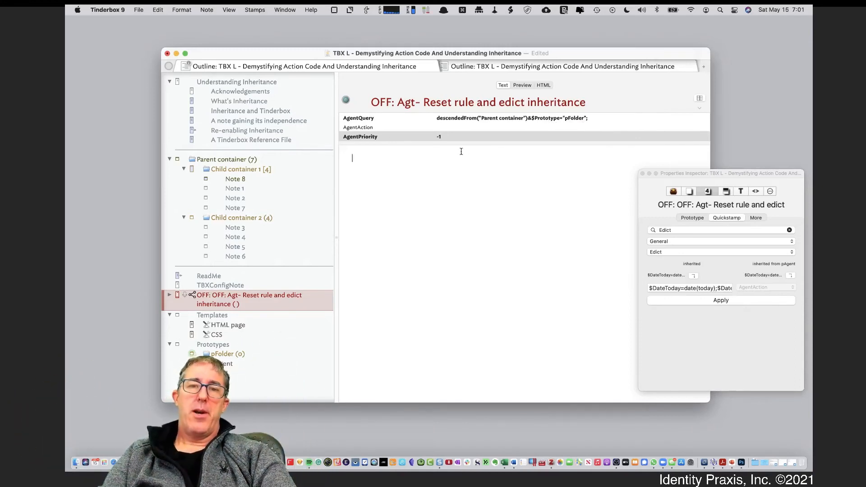
Set the agent's AgentPriority to 1 and expand the agent in the outline to list its matching notes.
left_click(455, 138)
type("1")
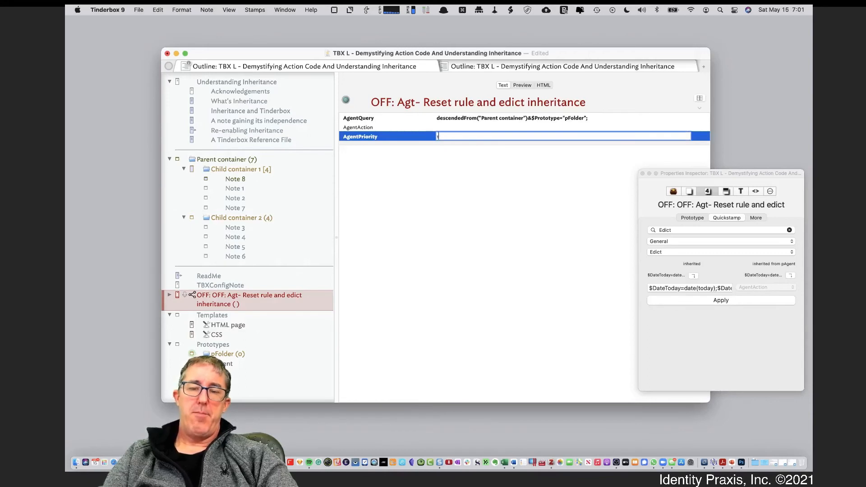
key("Tab")
left_click(473, 210)
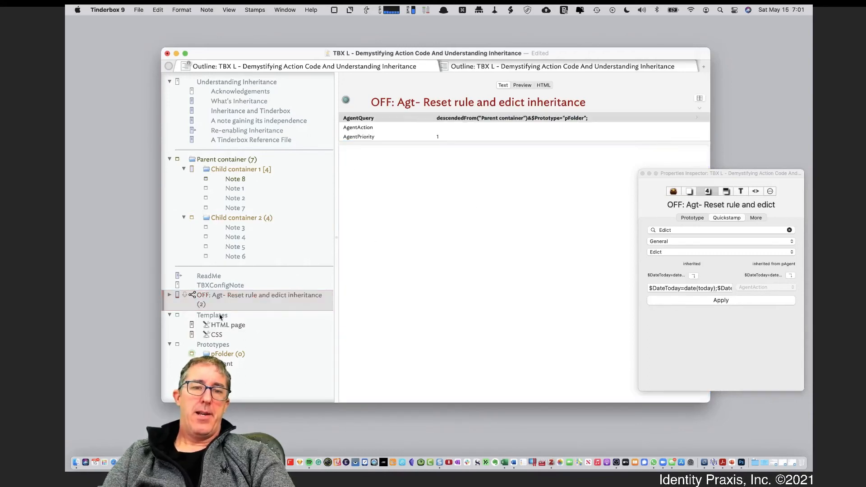
left_click(170, 295)
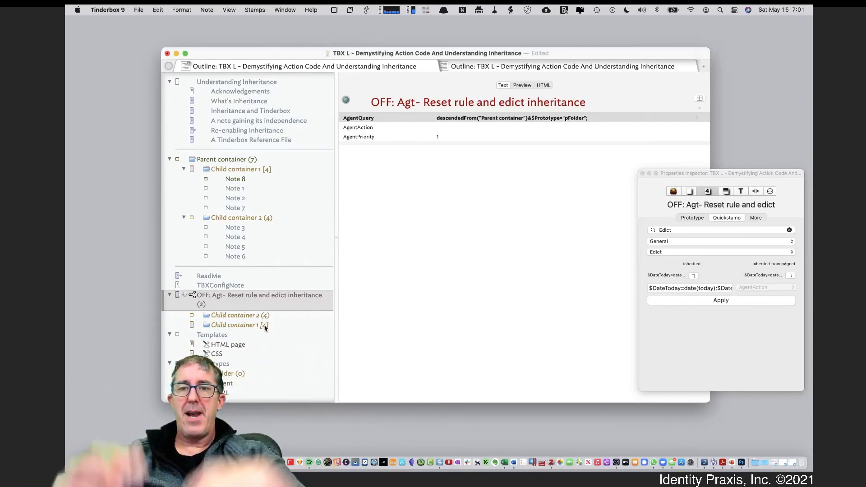
Set the agent's AgentAction to $Edict=;$Rule=;.
left_click(464, 127)
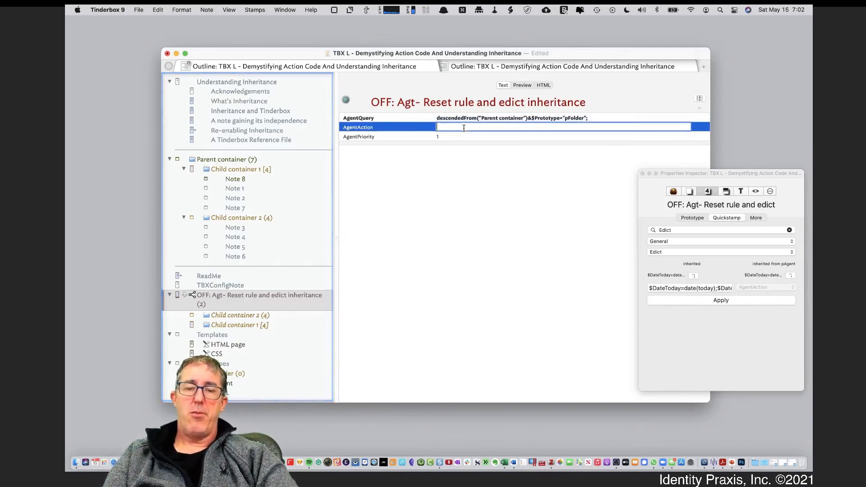
key("super+v")
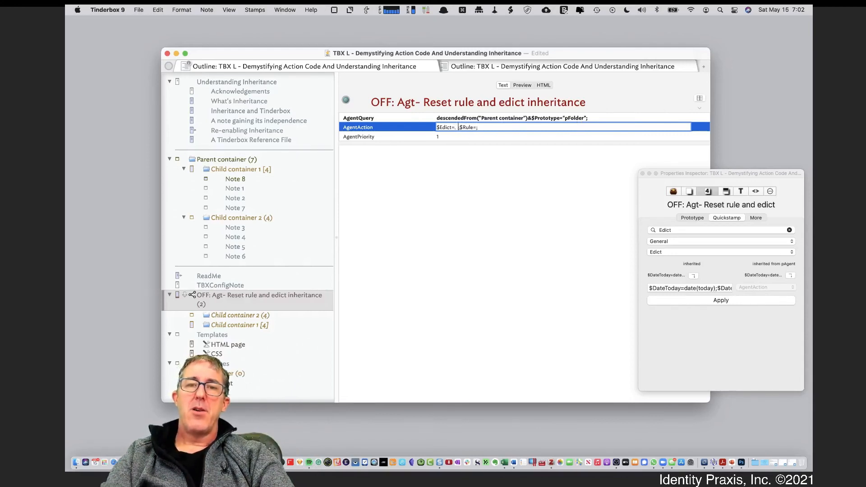
key("BackSpace")
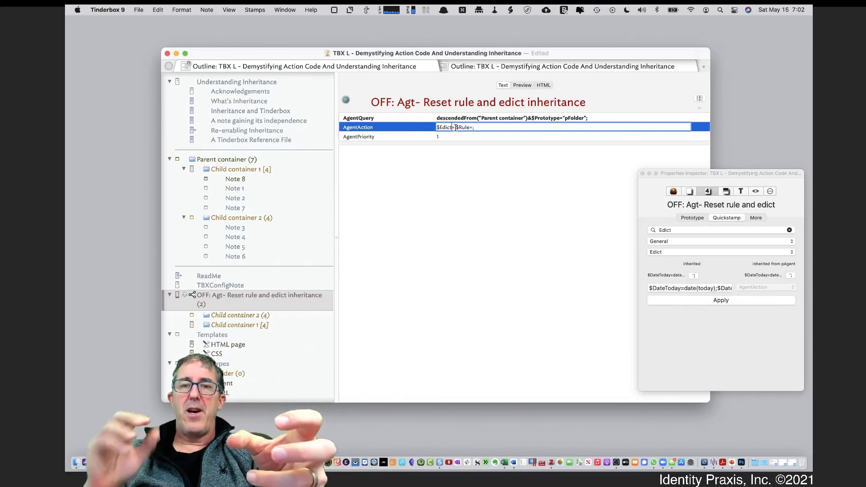
left_click_drag(456, 128, 470, 127)
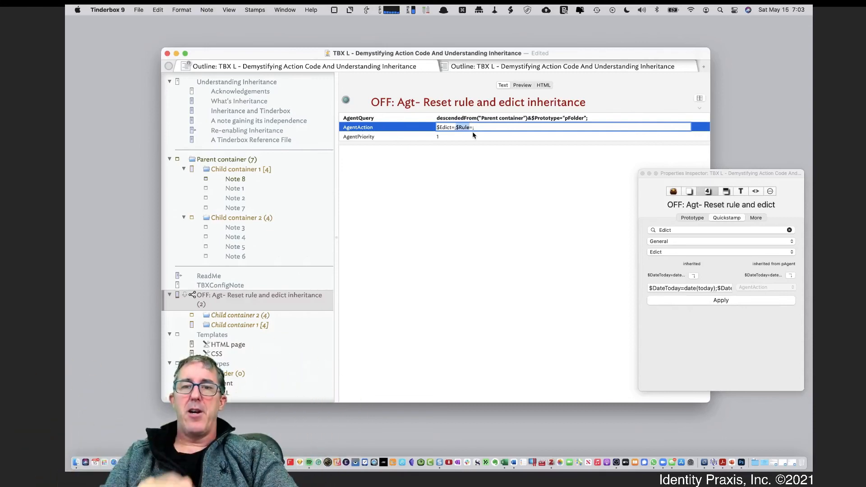
left_click(480, 127)
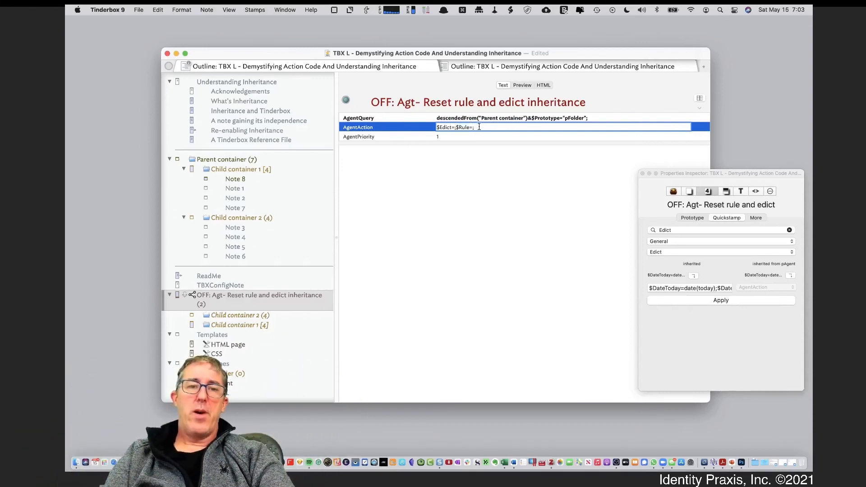
key("Tab")
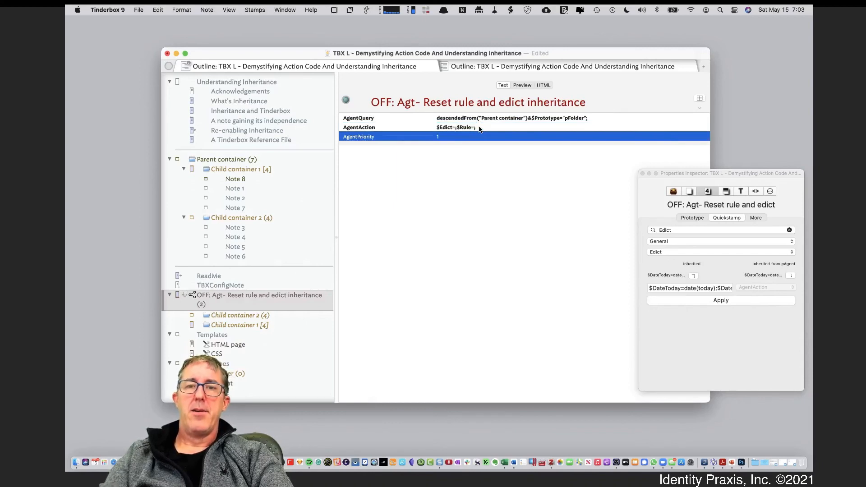
key("Tab")
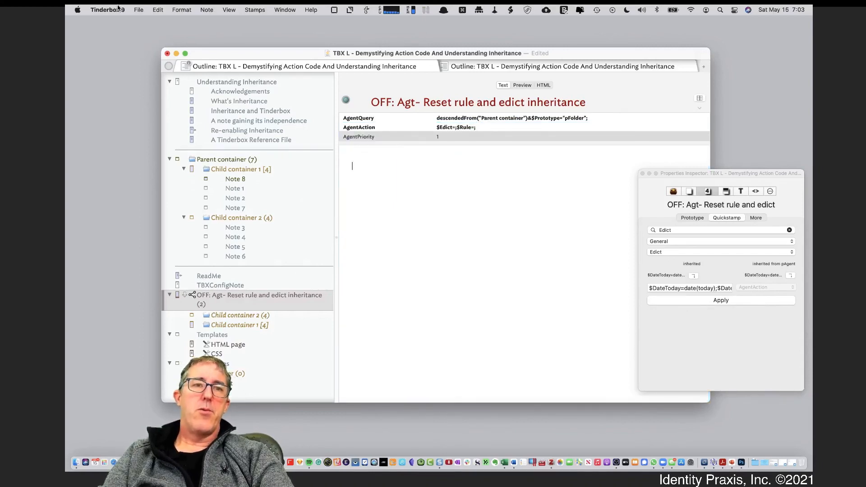
Update the agents immediately and select the aliases of both child containers to check their Edict values in Quickstamp.
left_click(137, 10)
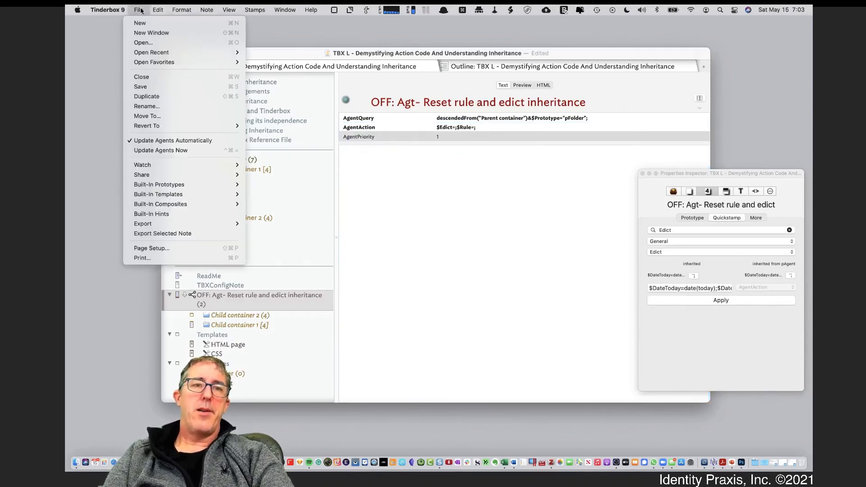
left_click(171, 152)
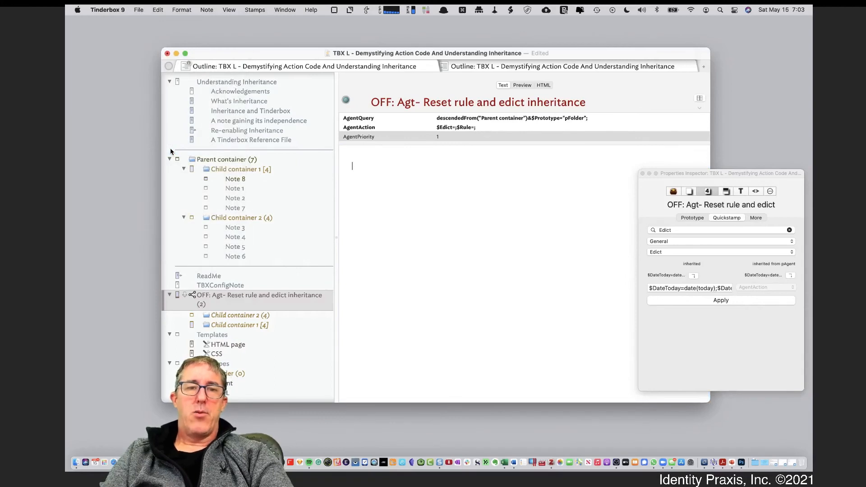
left_click(249, 323)
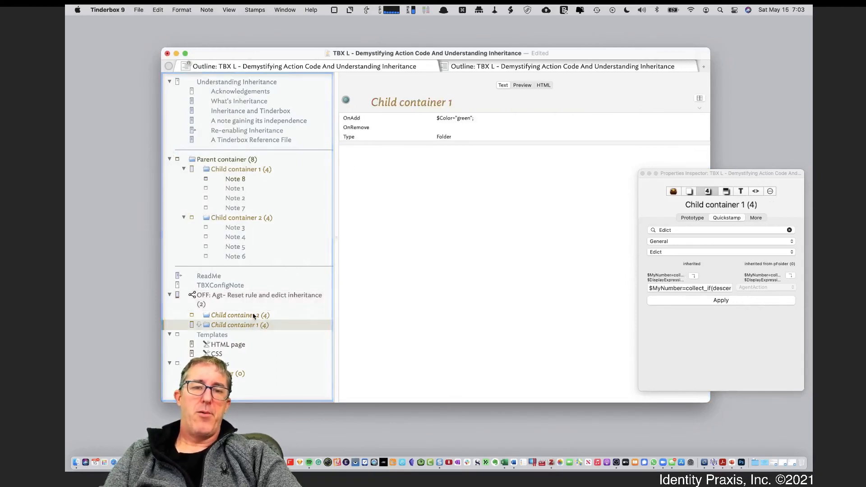
left_click(253, 315, "shift")
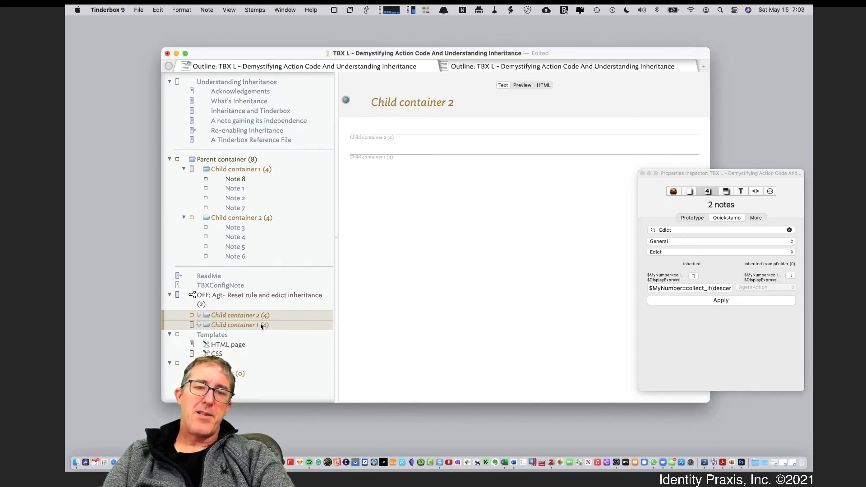
Inspect the Edict code of both selected child container aliases, including that of the original Child container 1.
left_click(770, 191)
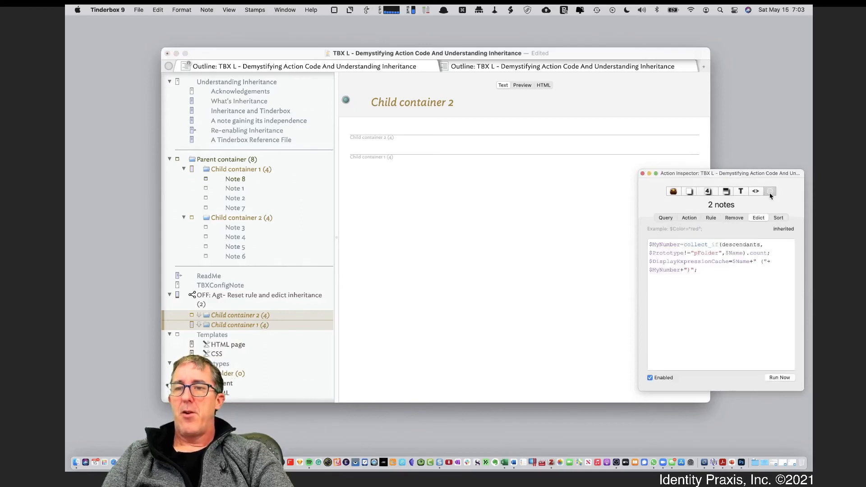
left_click(266, 175)
left_click(269, 171)
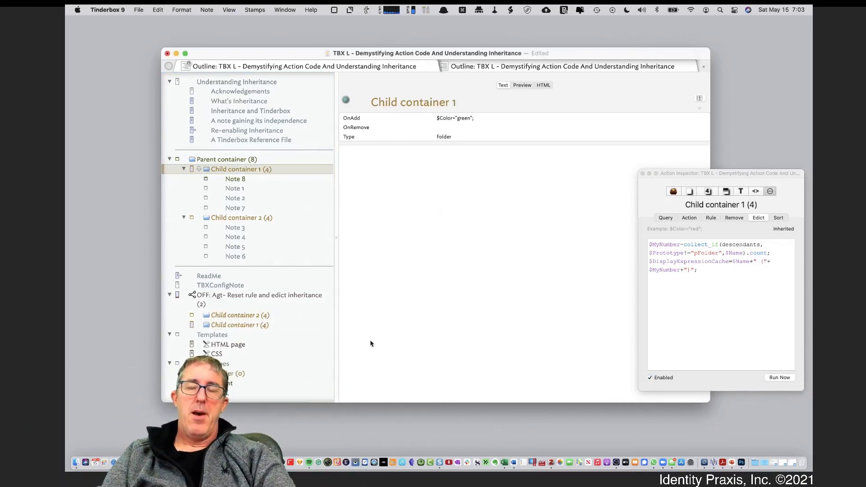
Set the AgentPriority of the Reset rule and edict inheritance agent to -1 and collapse the agent in the outline.
left_click(276, 300)
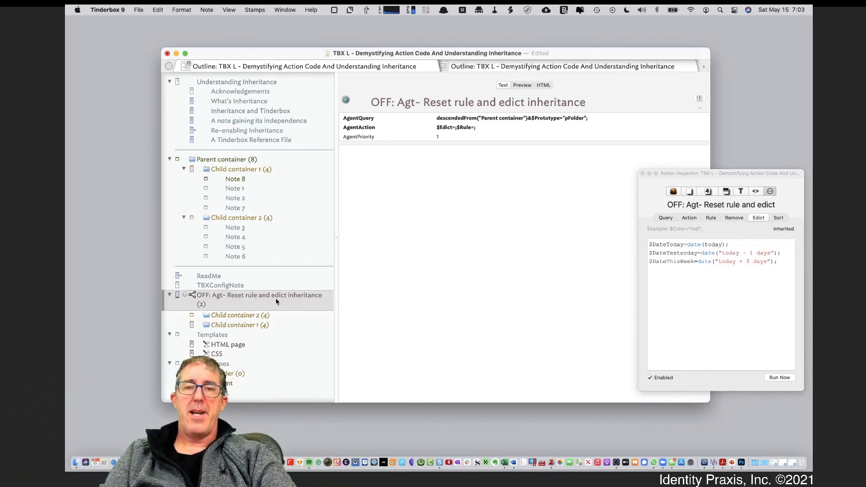
left_click(446, 136)
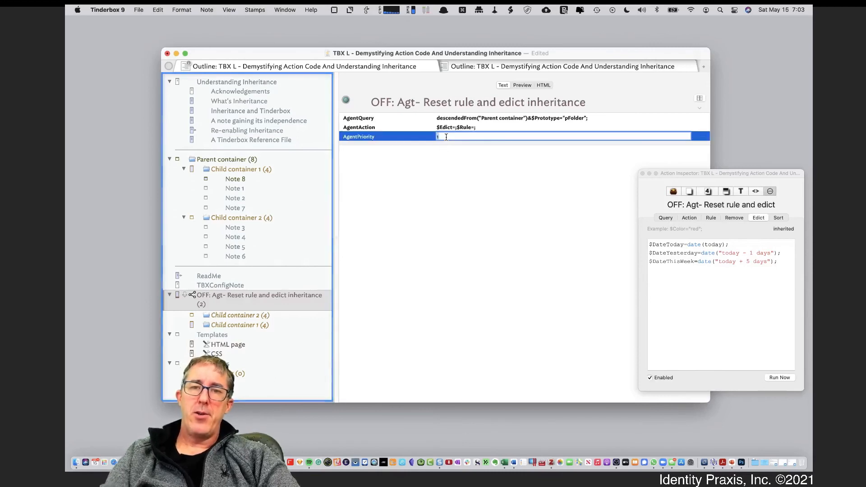
key("Return")
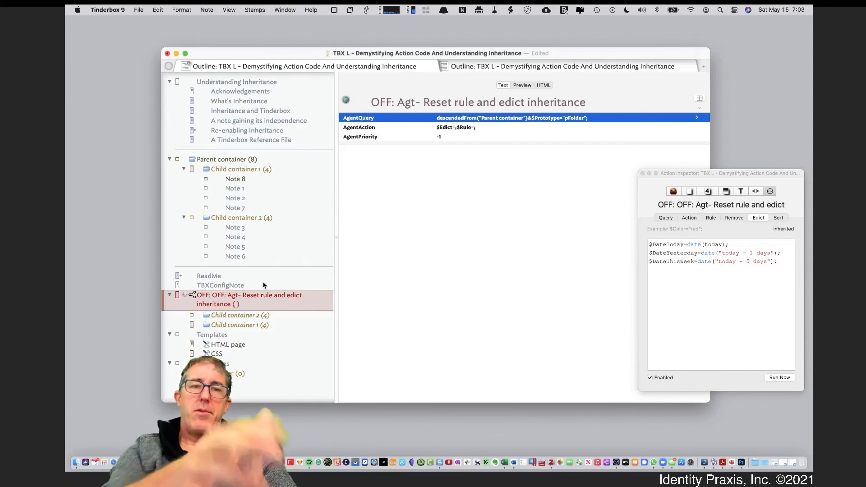
left_click(170, 296)
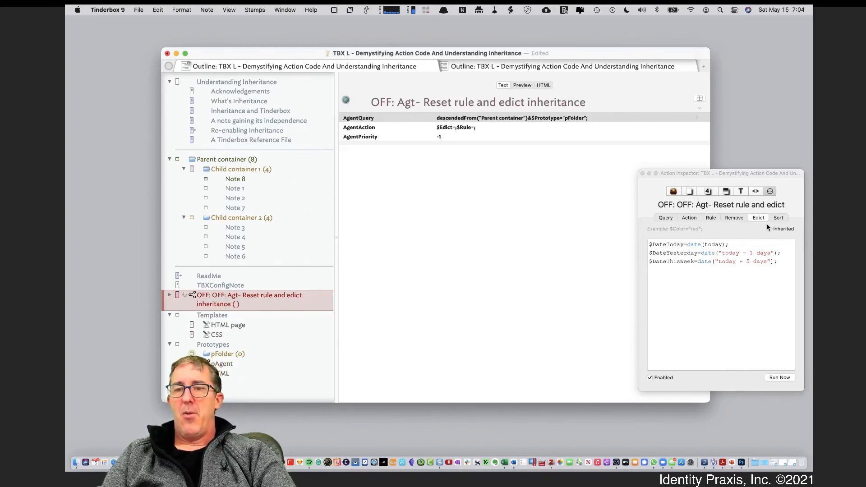
Examine the Rule code of the Reset rule and edict inheritance agent, plus the Rule of Parent container.
left_click(710, 218)
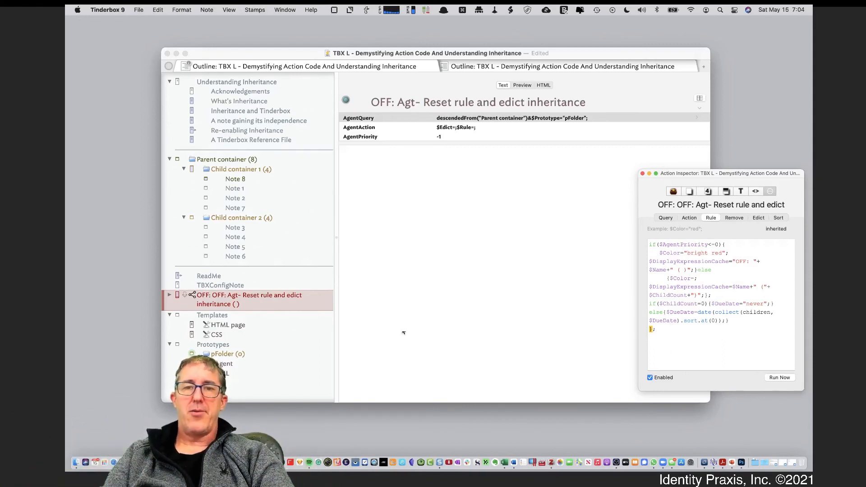
left_click(274, 296)
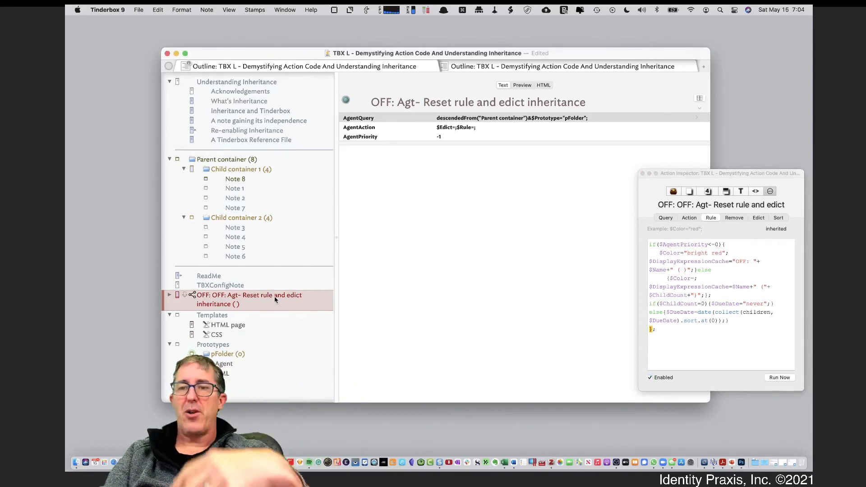
left_click(256, 162)
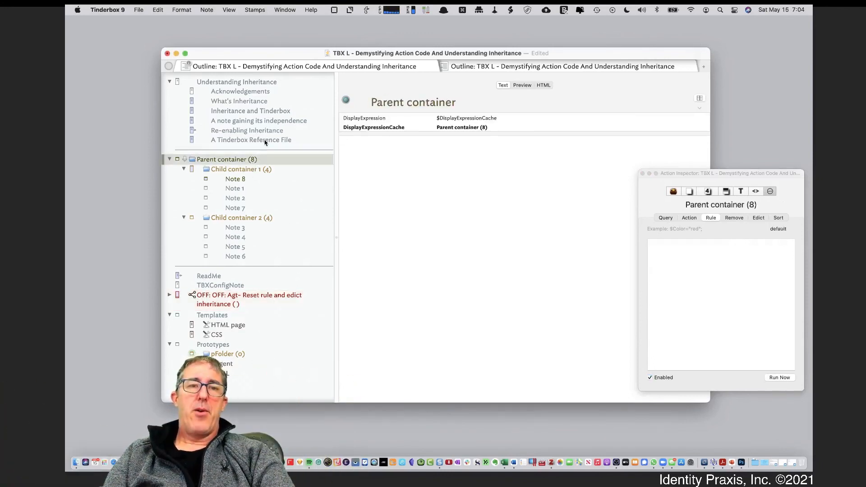
Preview the Re-enabling Inheritance and A Tinderbox Reference File notes, moving the inspector clear of the previewed page.
left_click(251, 129)
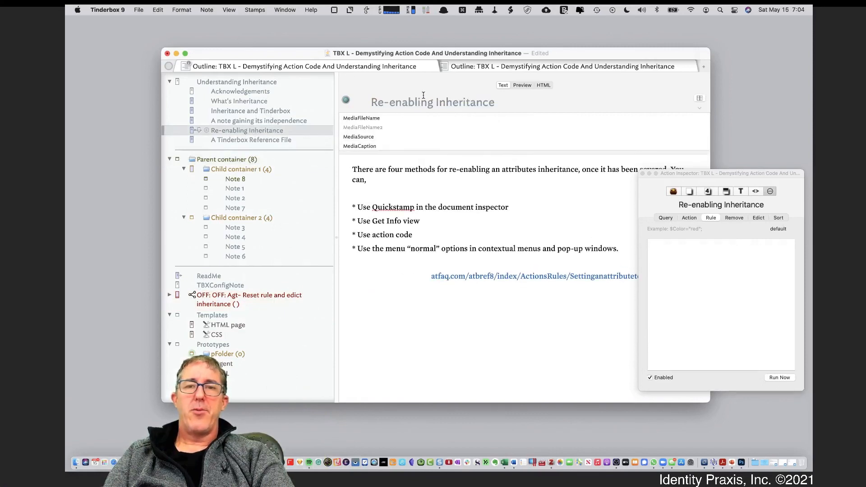
left_click(531, 85)
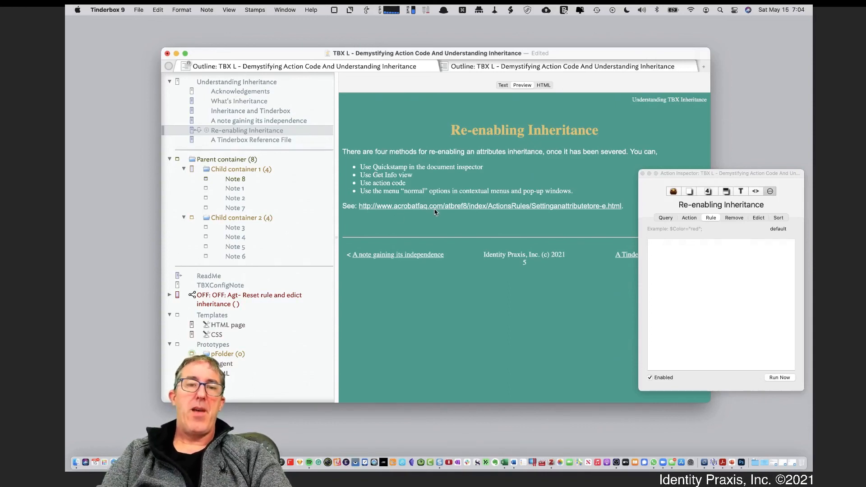
left_click(278, 139)
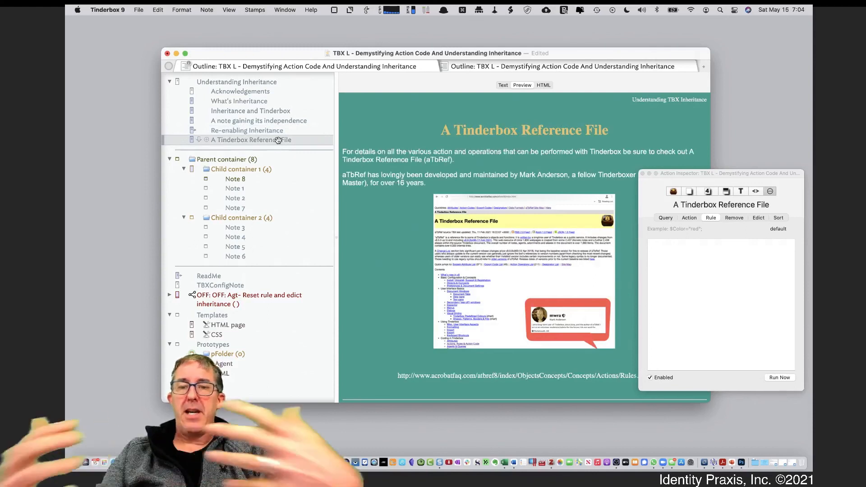
left_click_drag(662, 175, 722, 151)
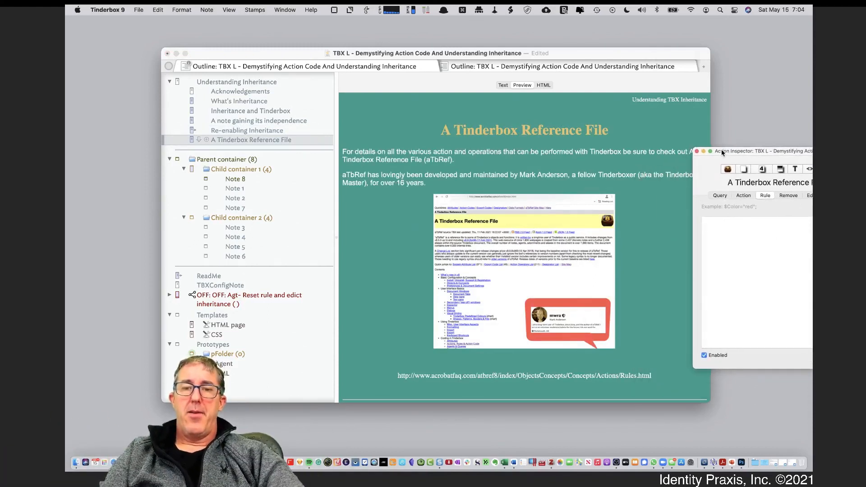